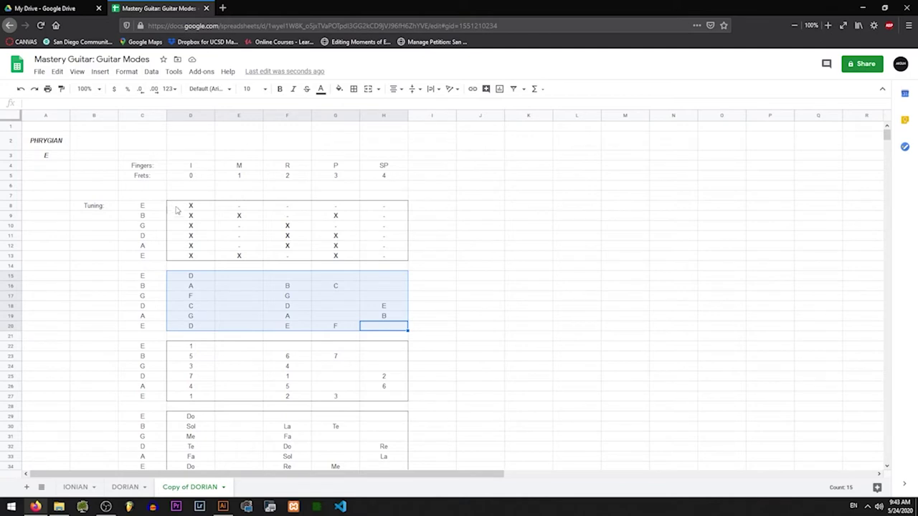
Rename the sheet "Copy of DORIAN" to PHRYGIAN
click(181, 208)
drag(182, 208, 383, 263)
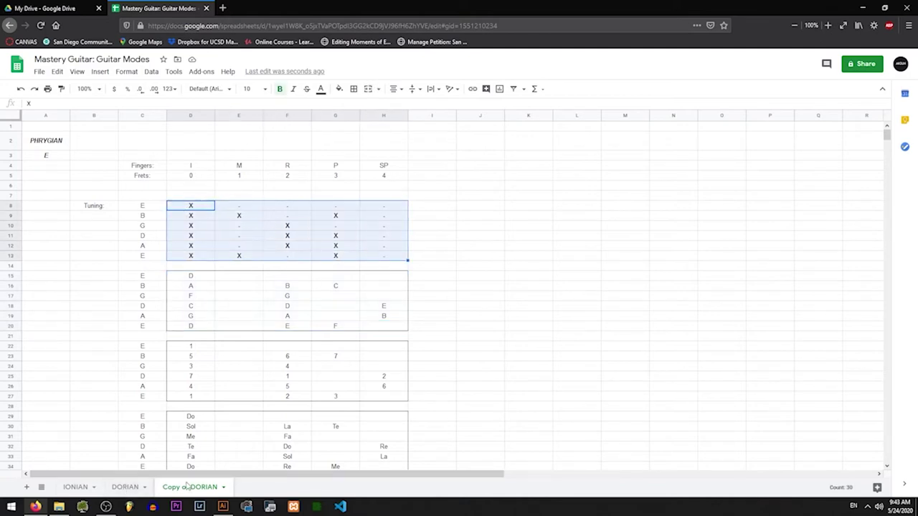
right_click(214, 491)
click(175, 368)
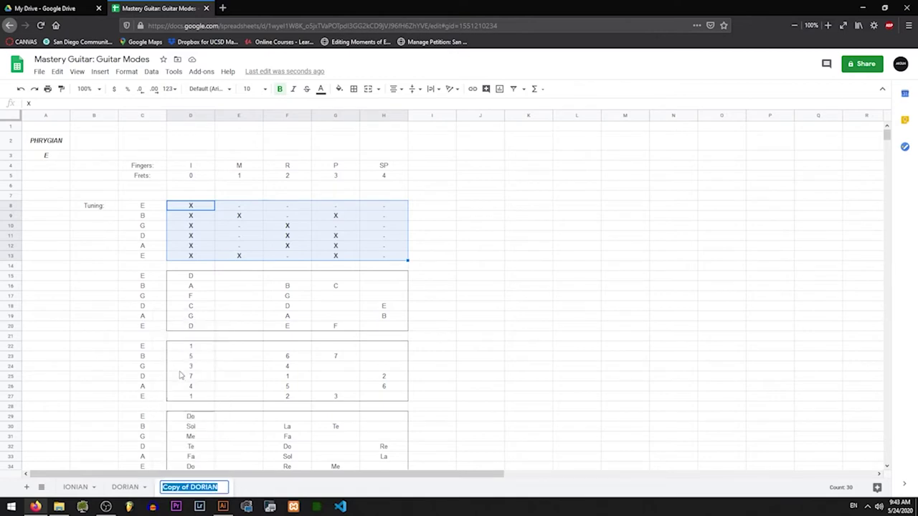
text(ph)
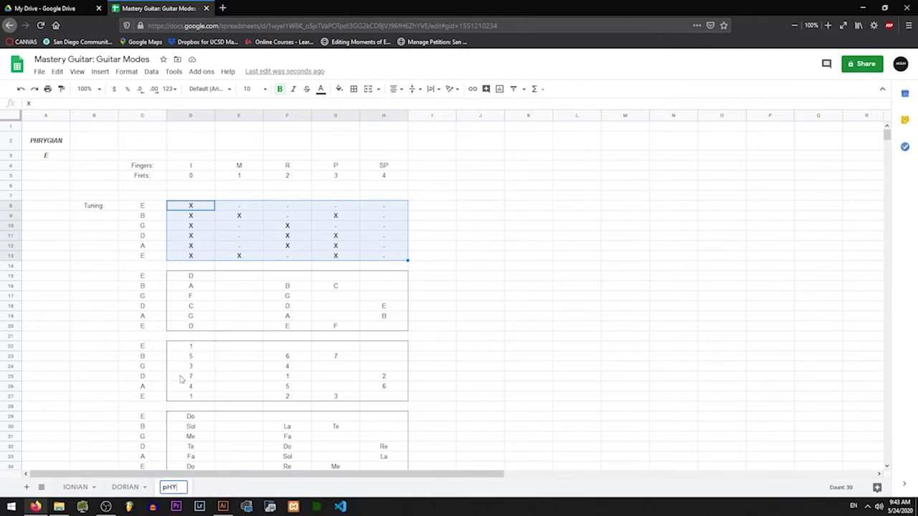
key(BackSpace)
key(BackSpace)
text(PHRYGIAN.)
key(BackSpace)
key(Return)
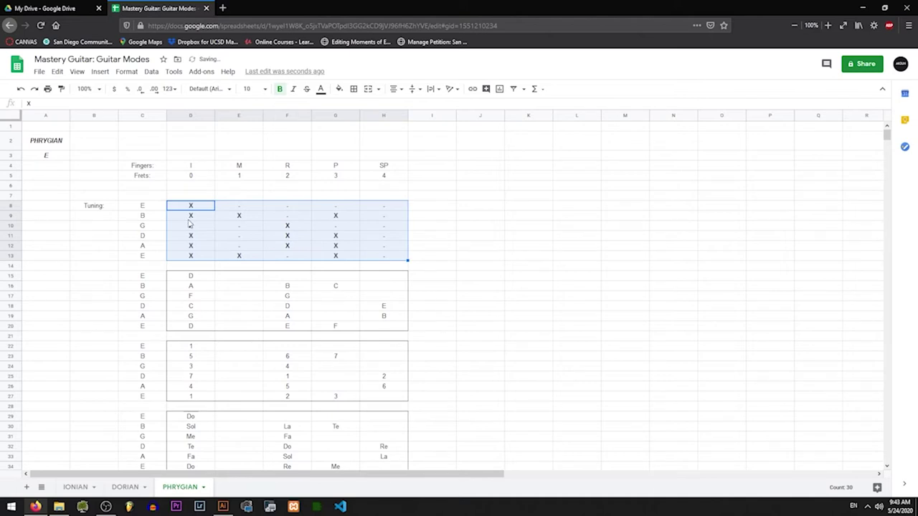
Check the X marks in the first fretboard grid string by string, from the low E row up to the high E row
click(210, 208)
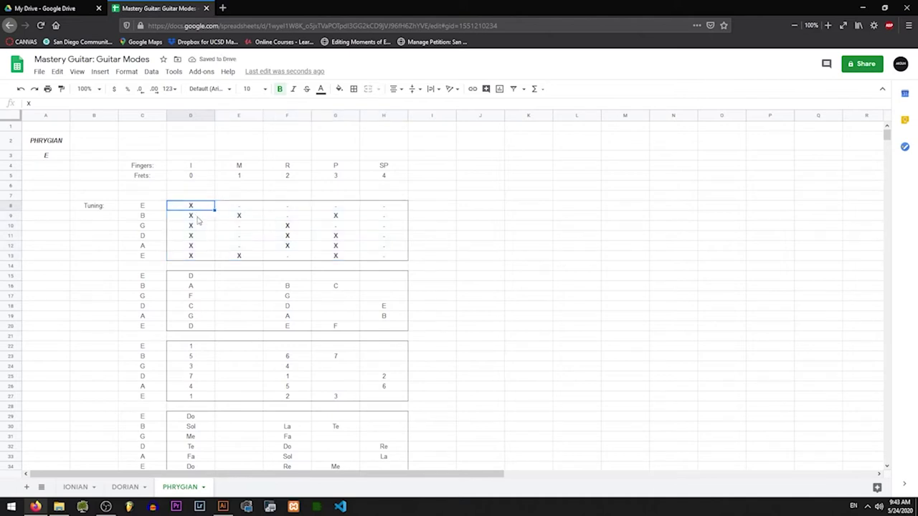
click(189, 257)
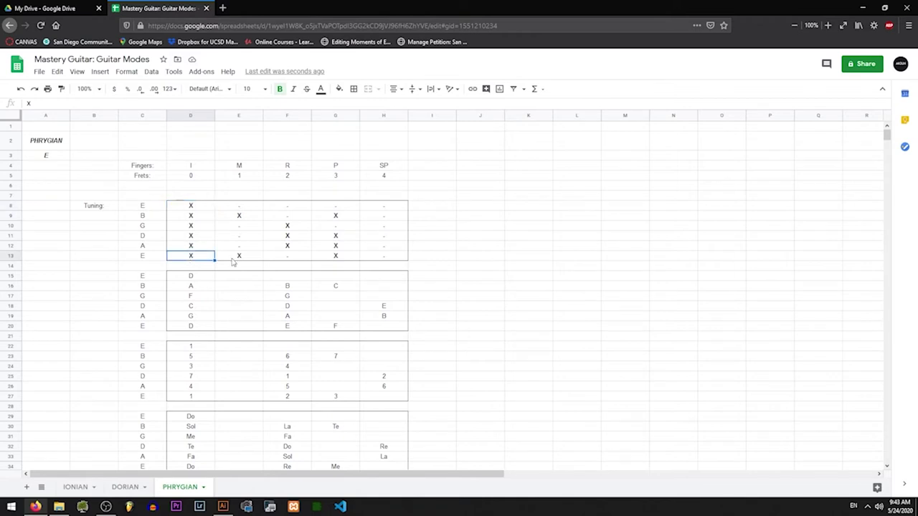
click(234, 259)
click(340, 259)
click(177, 239)
click(278, 249)
click(333, 246)
click(207, 237)
click(279, 241)
key(Right)
click(222, 225)
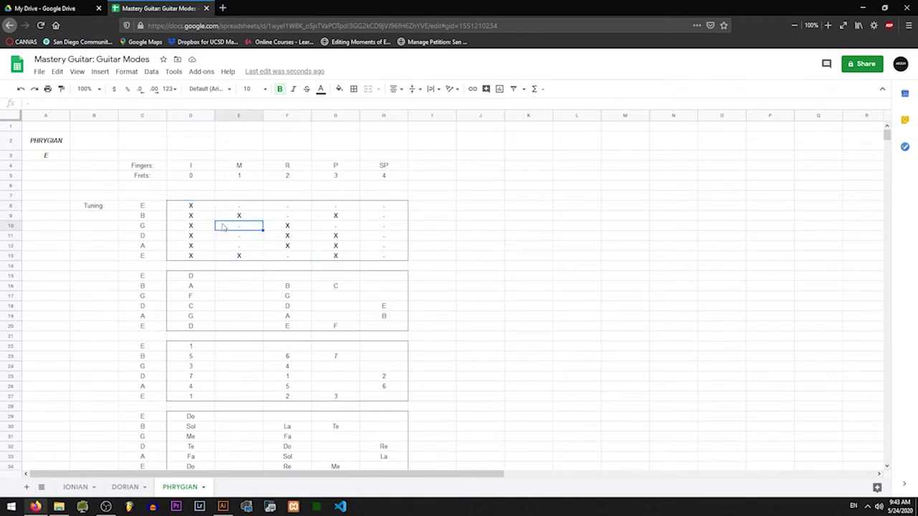
drag(191, 225, 287, 210)
click(194, 209)
click(180, 229)
Copy the X pattern in D8:H13 over the three grids below it, at D15:H20, D22:H27 and D29:H34
drag(185, 209, 391, 258)
key(ctrl+c)
drag(176, 276, 399, 327)
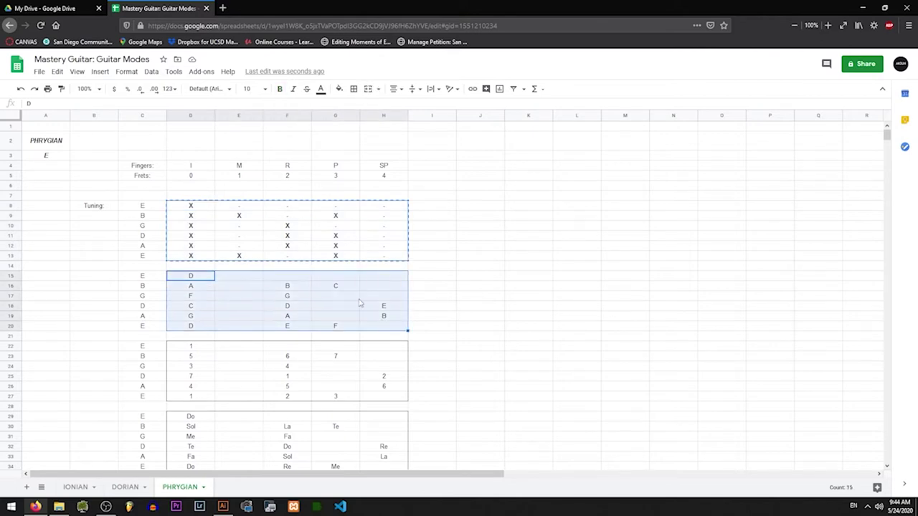
key(ctrl+v)
drag(185, 348, 408, 398)
key(ctrl+v)
scroll(435, 361, down, 3)
drag(205, 294, 373, 339)
key(ctrl+v)
scroll(334, 344, up, 3)
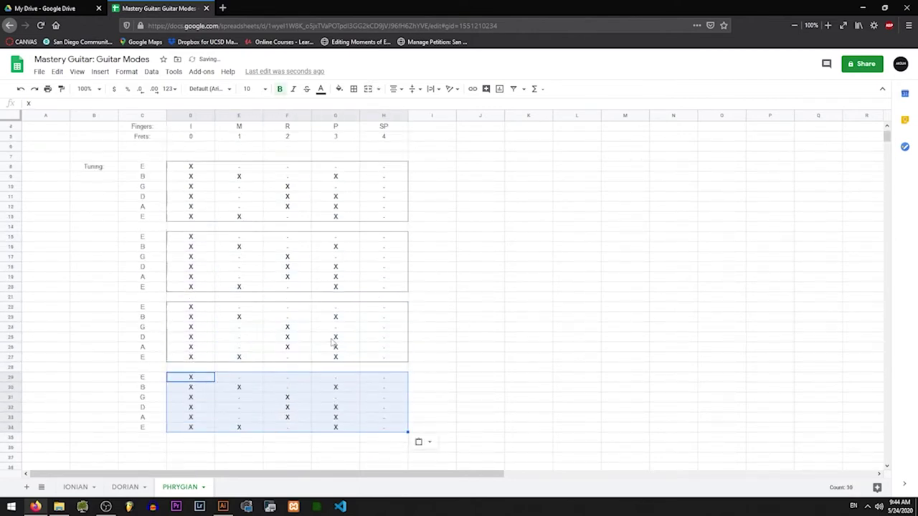
Label the first three grids in column A with X in A10, nOTE in A17 and NUMBERS in A25
click(204, 258)
click(195, 329)
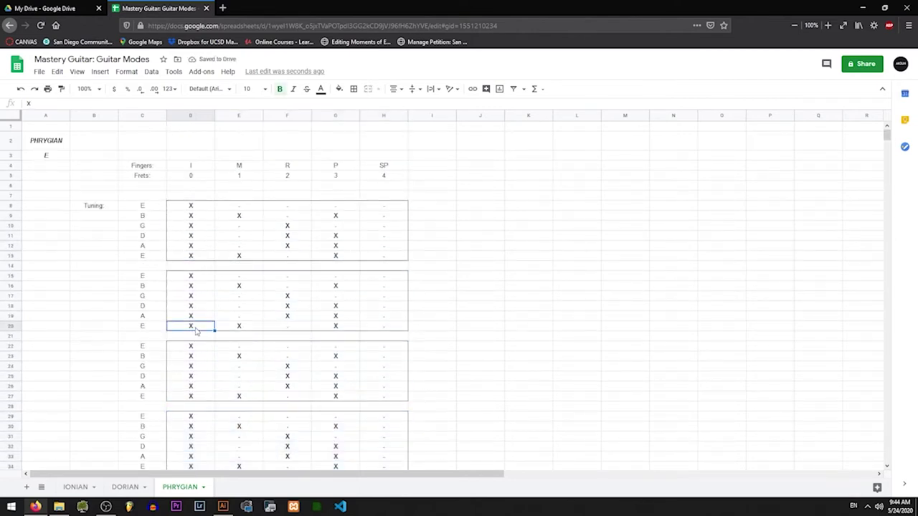
click(68, 228)
text(X)
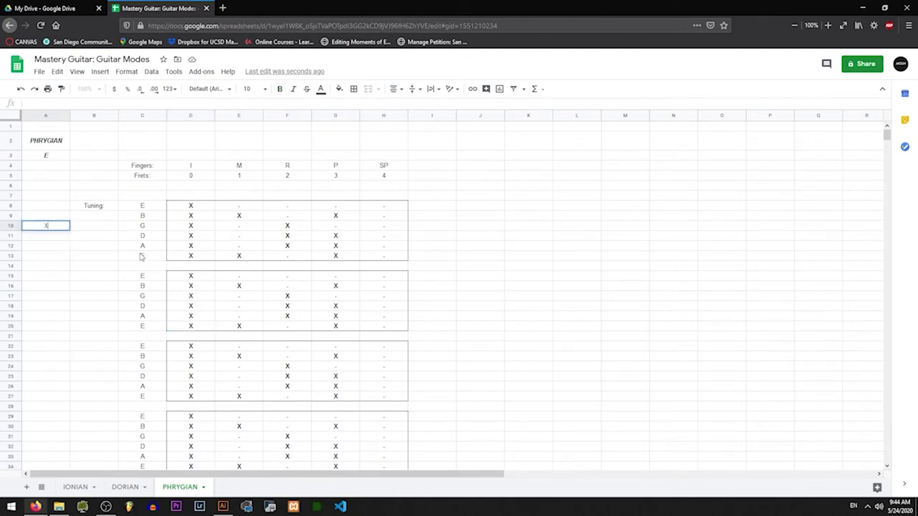
click(50, 300)
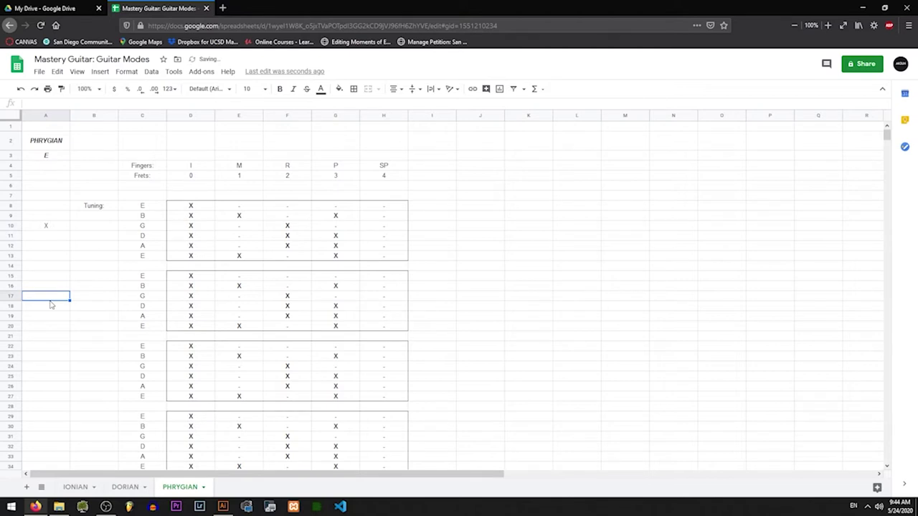
text(nOTE)
click(53, 379)
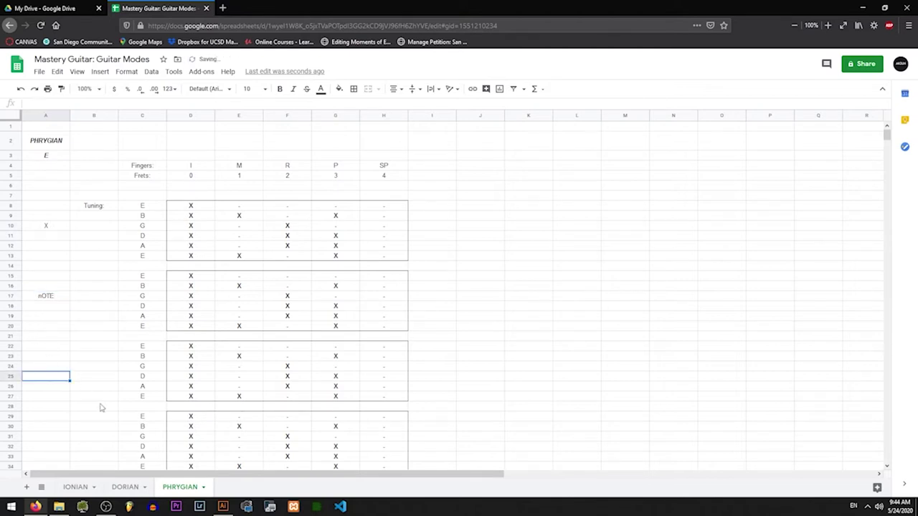
text(NUMBERS)
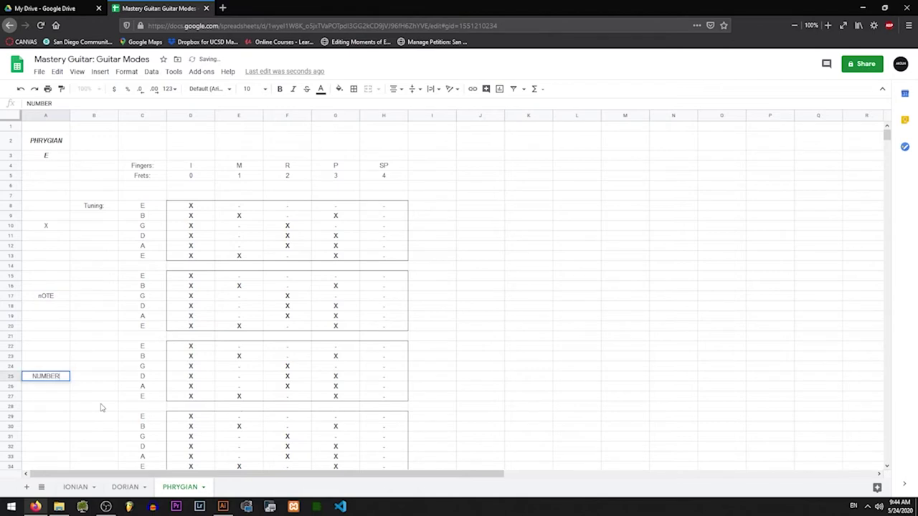
Label the fourth grid SOLFGEGGIO in A31 and correct the second grid's label in A17 to NOTE
scroll(94, 406, down, 1)
click(59, 365)
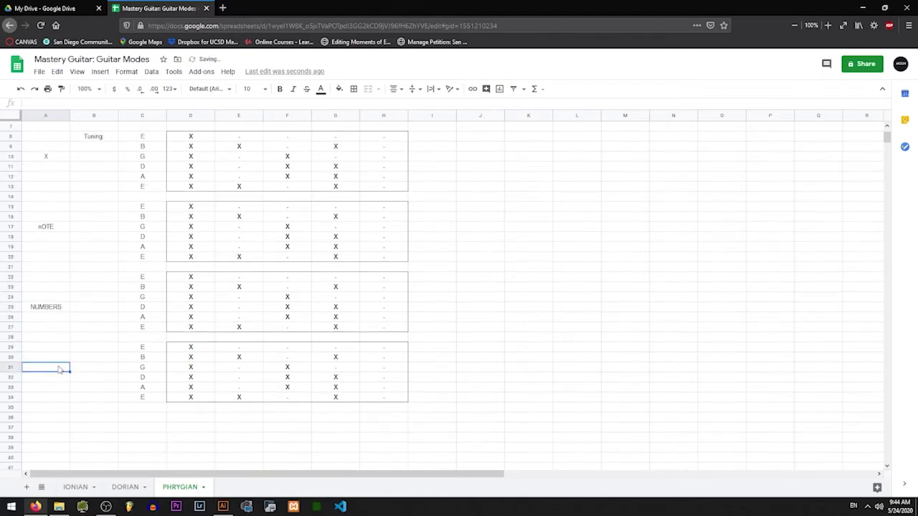
text(SOLFEGGIO)
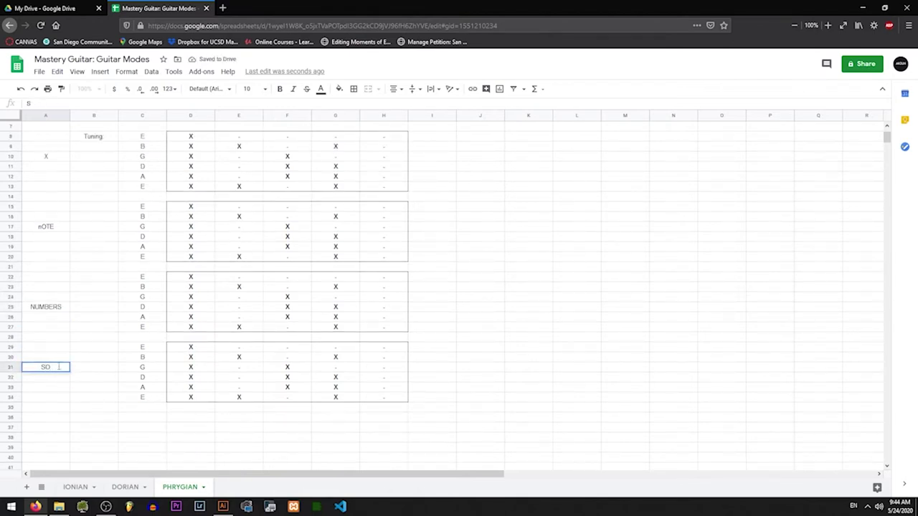
click(61, 347)
scroll(53, 301, up, 1)
click(48, 294)
text(NOTE)
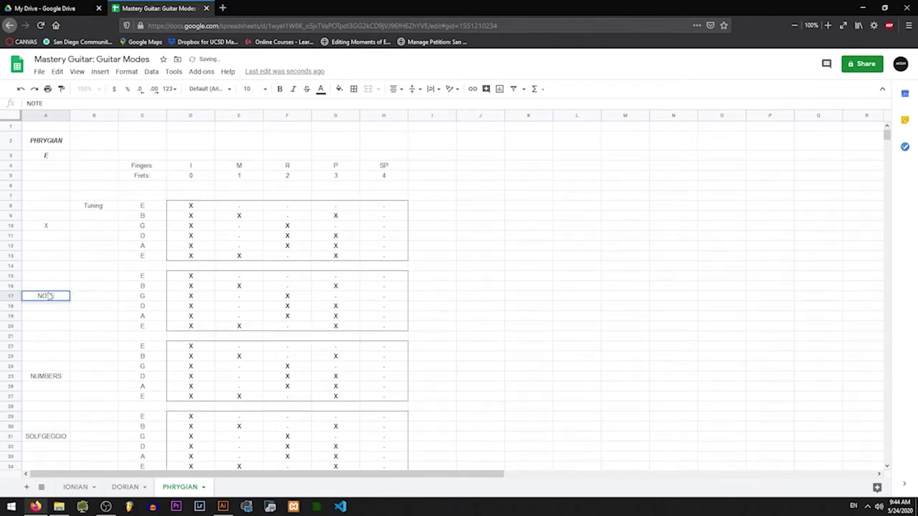
Replace the X marks in the NOTE grid's low E row with E in D20, F in E20 and G in G20
click(221, 265)
click(194, 267)
scroll(199, 280, down, 2)
click(203, 246)
click(206, 256)
text(E)
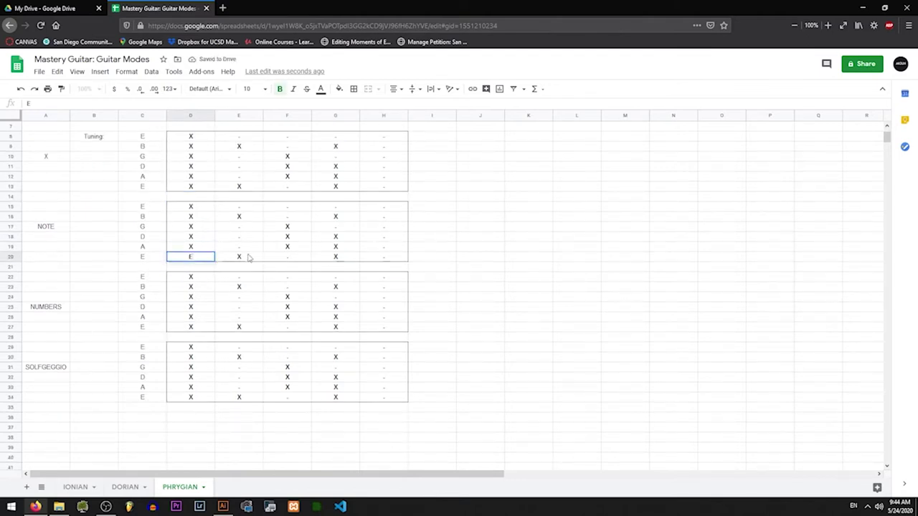
click(240, 259)
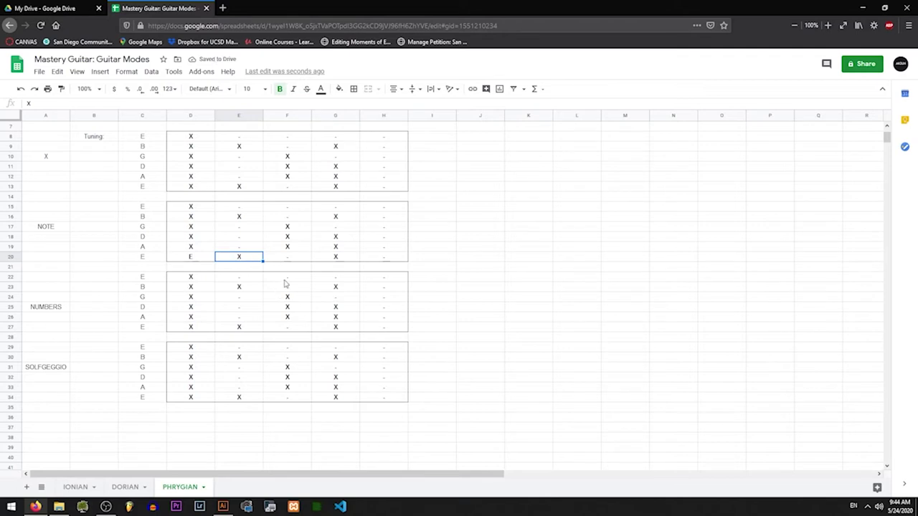
text(F)
click(329, 258)
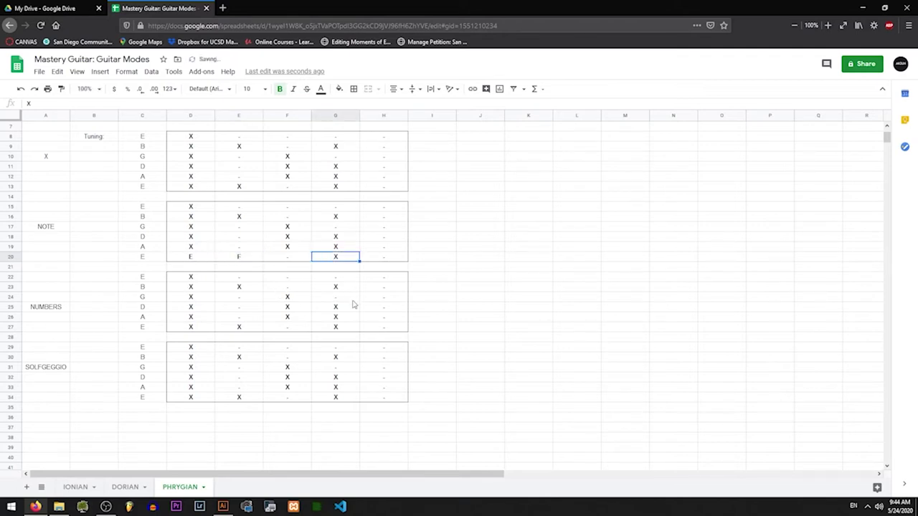
text(G)
Replace the X marks in the NOTE grid's A row with A in D19, B in F19 and C in G19
click(209, 248)
text(A)
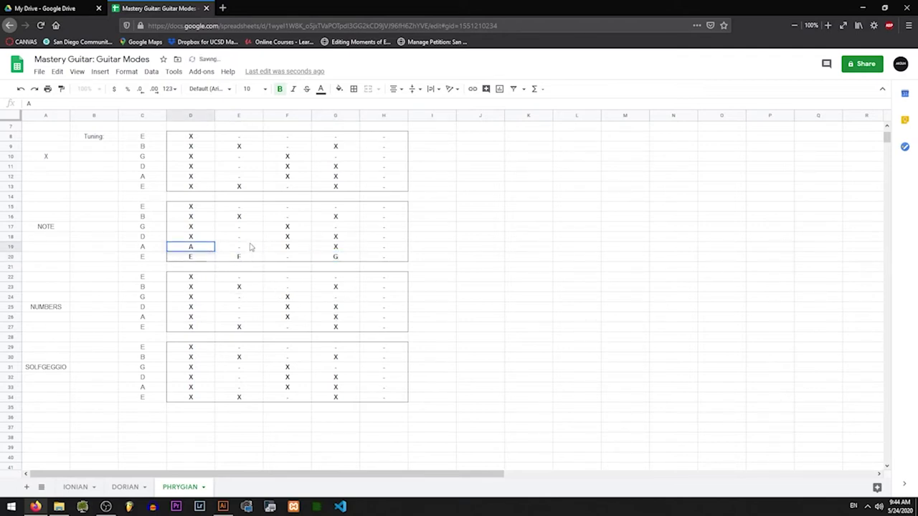
click(292, 247)
text(B)
click(346, 248)
text(C)
Replace the X marks in the NOTE grid's D row with D in D18, E in F18 and F in G18
click(211, 237)
text(D)
click(304, 238)
text(F)
key(BackSpace)
text(E)
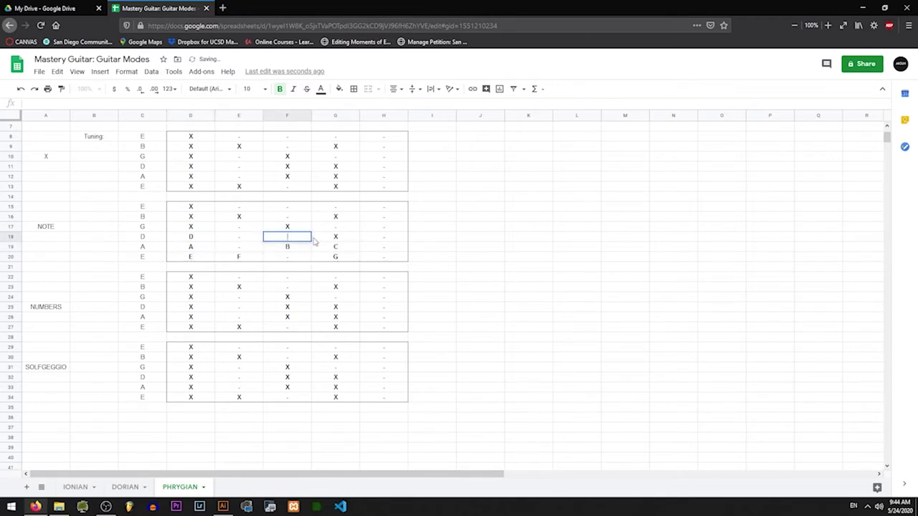
click(330, 238)
text(F)
Replace the X marks in the NOTE grid's G row with G in D17 and A in F17
click(195, 229)
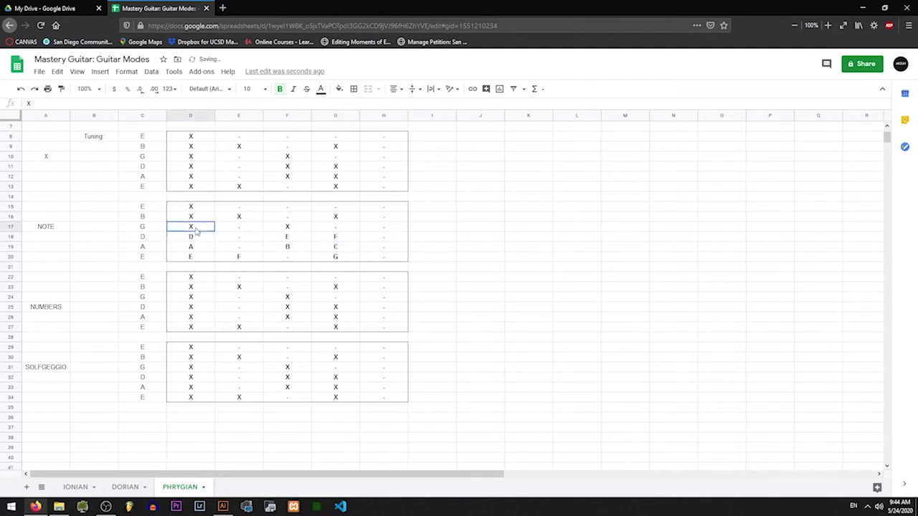
text(G)
click(293, 221)
text(A)
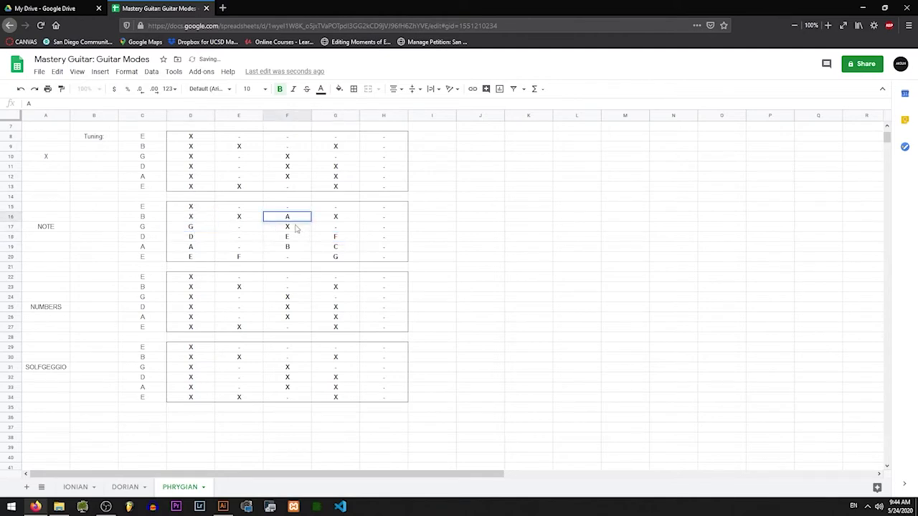
key(Escape)
click(296, 228)
text(A)
Enter B, C and D in D16, E16 and G16 of the NOTE grid's B row, and E in D15 of its high E row
click(191, 215)
text(B)
click(235, 219)
text(C)
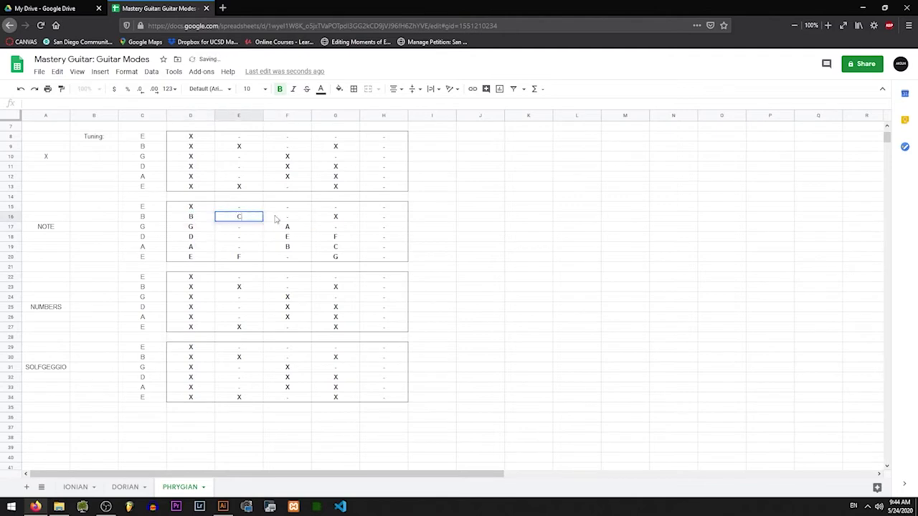
click(337, 220)
text(D)
click(208, 210)
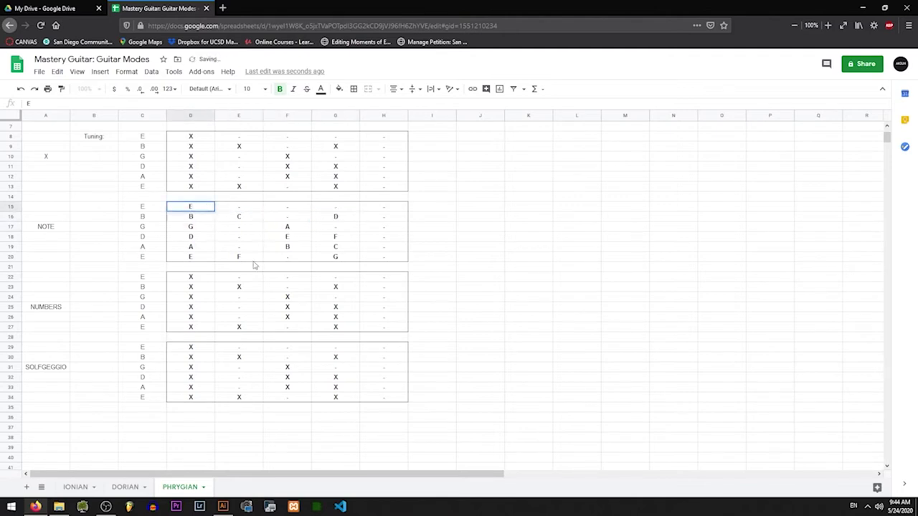
Replace the X marks in the NUMBERS grid's low E row with 1 in D27, 2 in E27 and 3 in G27
scroll(208, 250, down, 1)
click(194, 299)
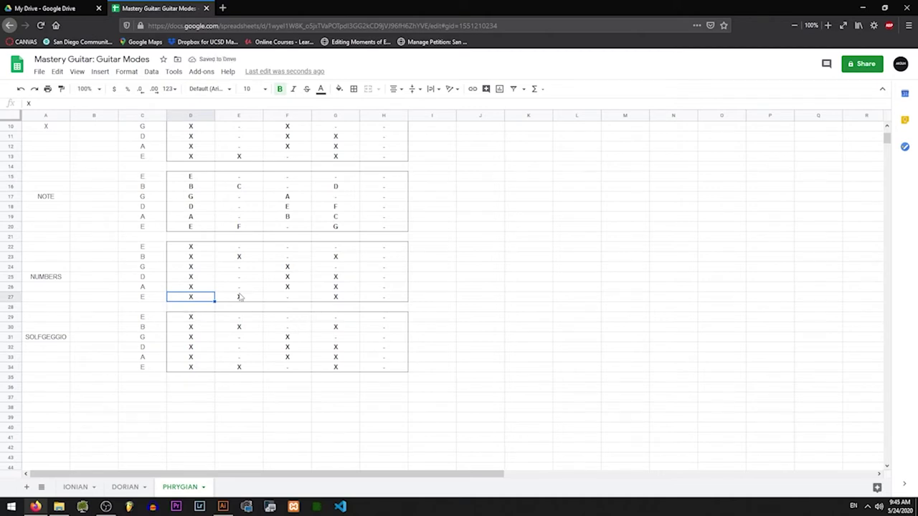
text(1)
click(240, 297)
text(2)
click(343, 300)
text(3)
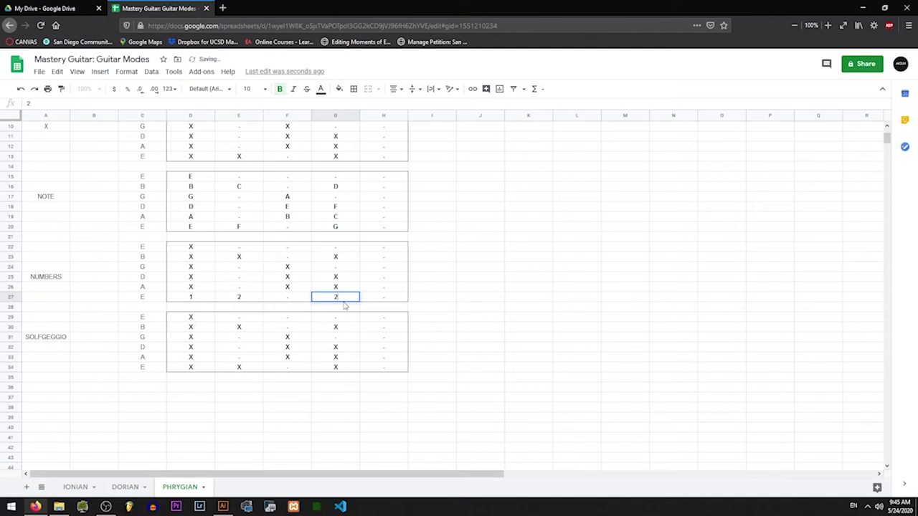
Replace the X marks in the NUMBERS grid's A row with 4 in D26, 5 in F26 and 6 in G26
click(191, 287)
text(4)
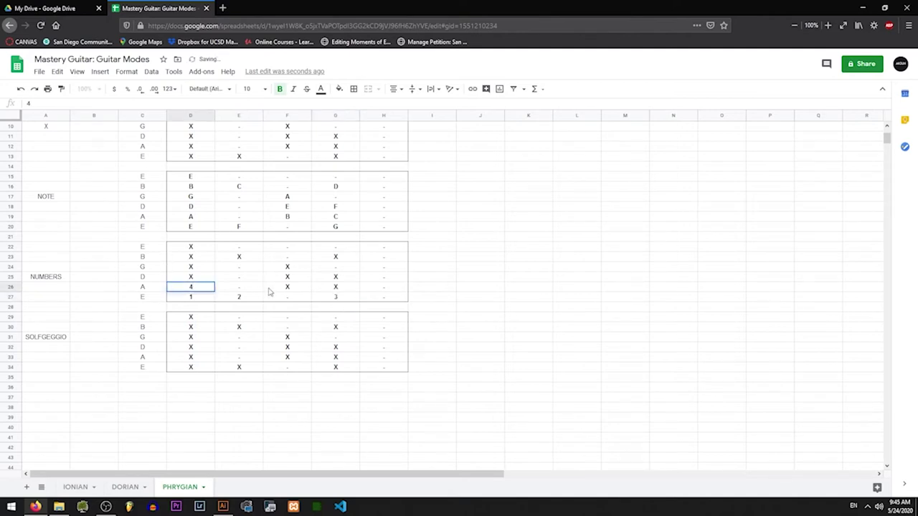
click(287, 287)
text(5)
click(330, 290)
text(6)
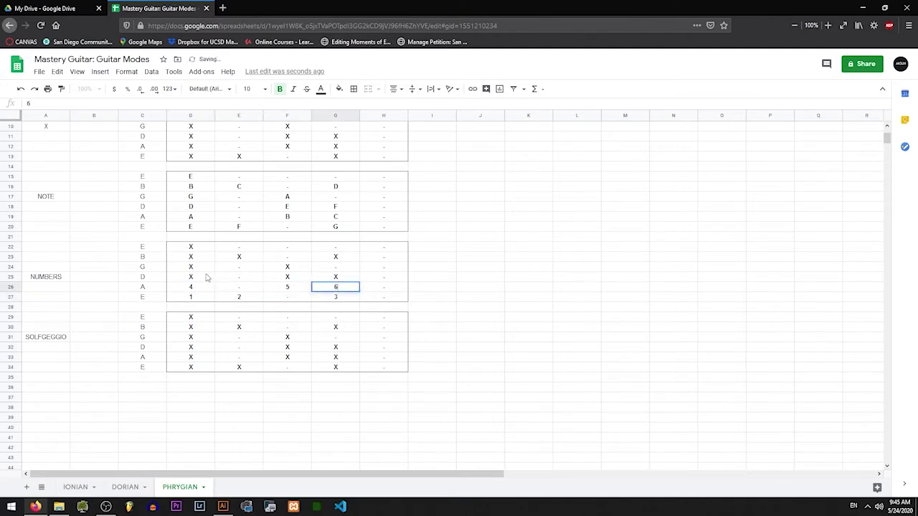
Replace the X marks in the NUMBERS grid's D row with 7 in D25, 1 in F25 and 2 in G25
click(207, 278)
text(7)
click(297, 279)
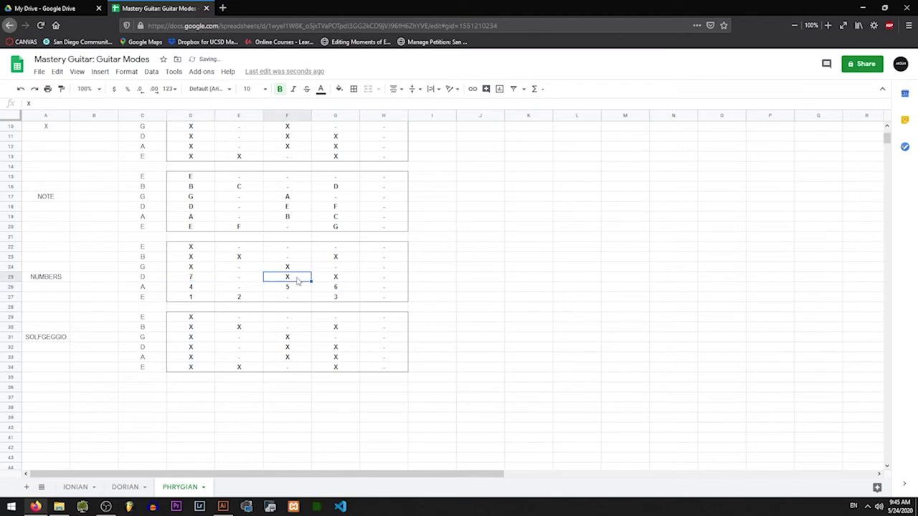
text(1)
click(326, 281)
text(2)
Replace the X marks in the NUMBERS grid's G row with 3 in D24 and 4 in F24
click(210, 270)
text(3)
click(288, 267)
text(4)
Enter 5, 6 and 7 in D23, E23 and G23 of the NUMBERS grid's B row, and 1 in D22 of its high E row
click(210, 259)
text(5)
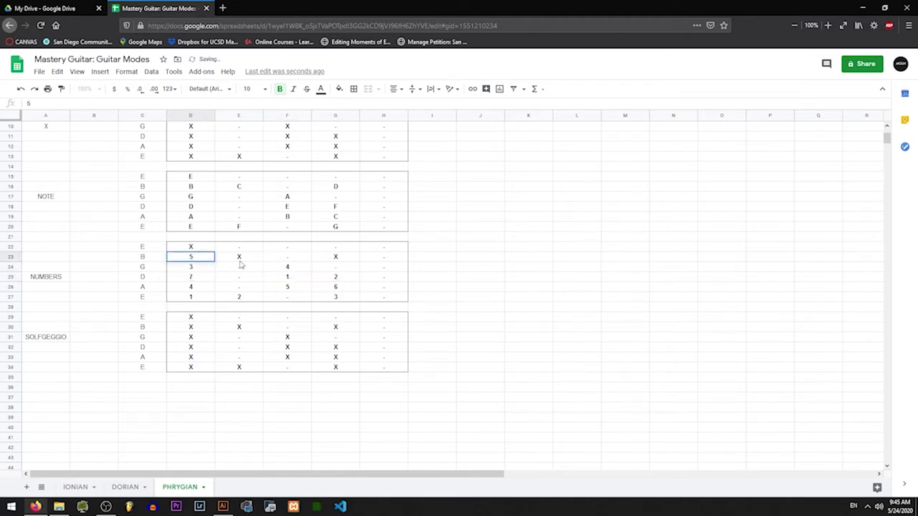
click(242, 263)
text(6)
click(335, 258)
text(7)
click(204, 249)
scroll(243, 267, down, 1)
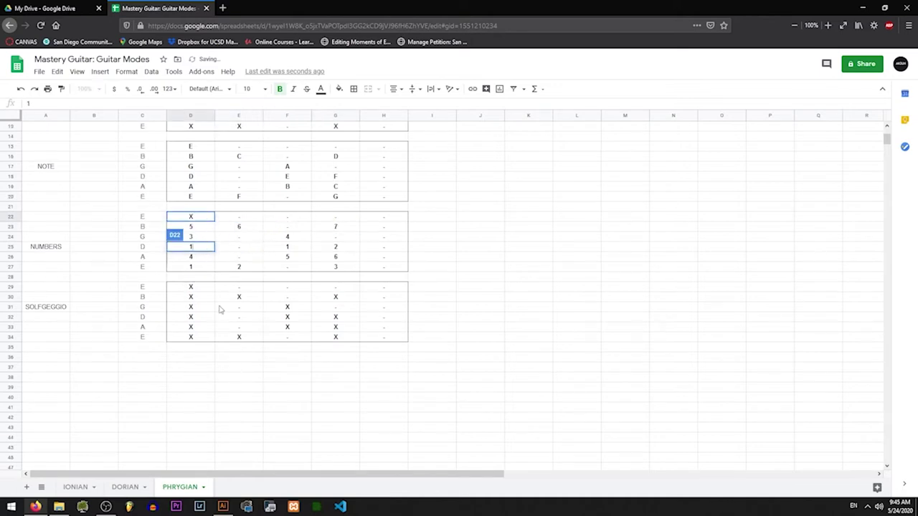
Replace the X marks in the SOLFGEGGIO grid's low E row with DO in D34, RA in E34 and ME in G34
click(199, 337)
text(DO)
key(Tab)
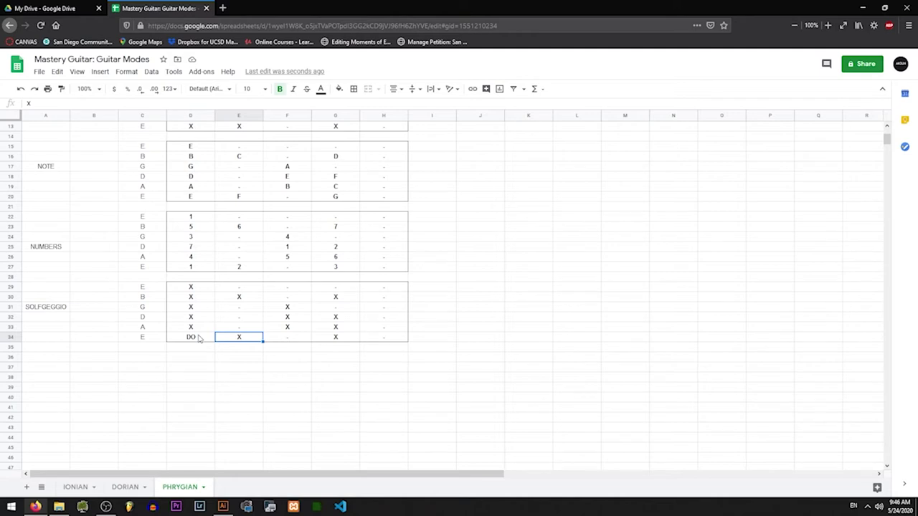
text(RA)
key(Tab)
key(Tab)
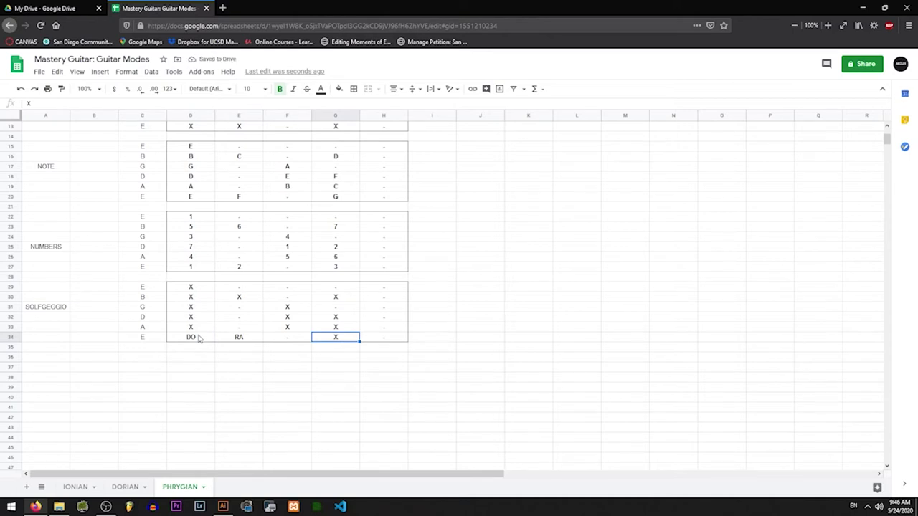
text(ME)
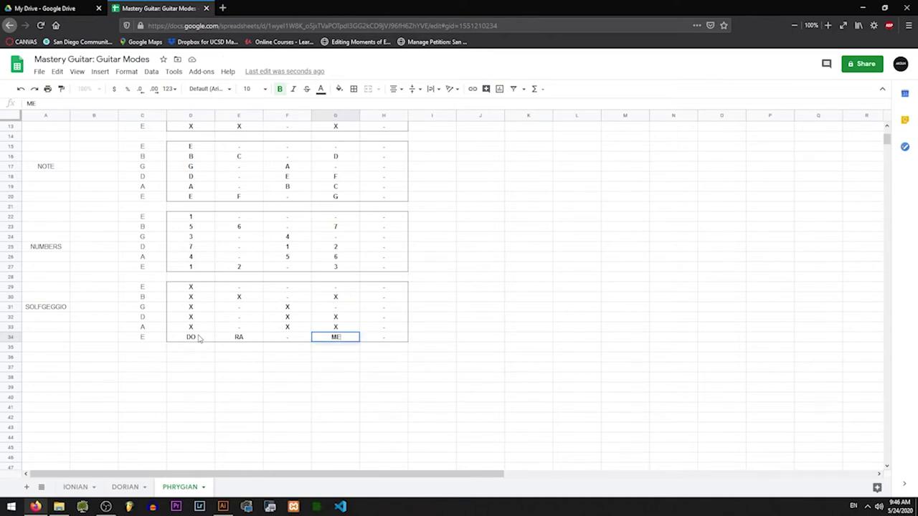
Replace the X marks in the SOLFGEGGIO grid's A row with FA in D33, SOL in F33 and LE in G33
click(198, 330)
text(FA)
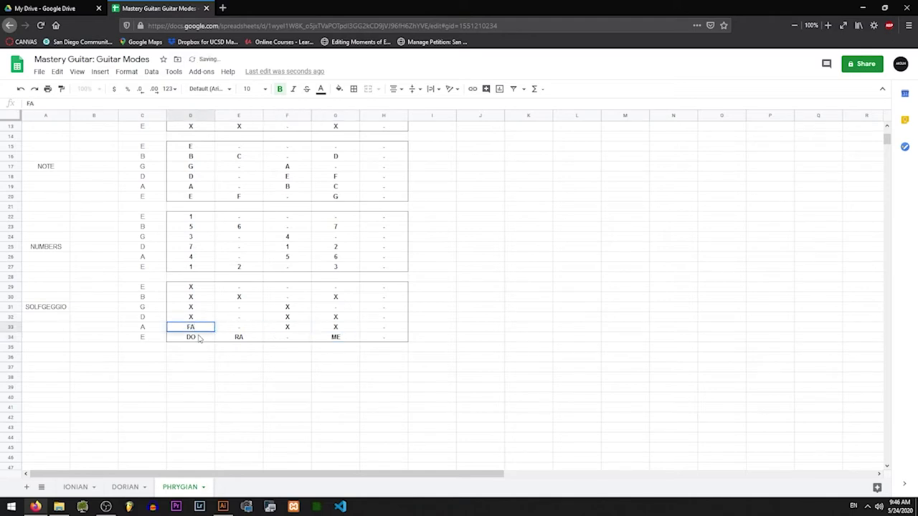
key(Tab)
key(Tab)
text(SOL)
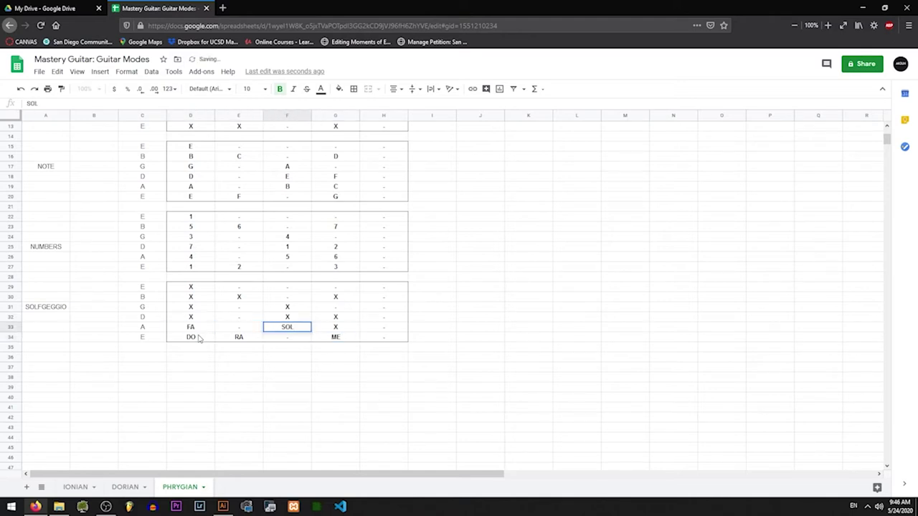
key(Tab)
text(LE)
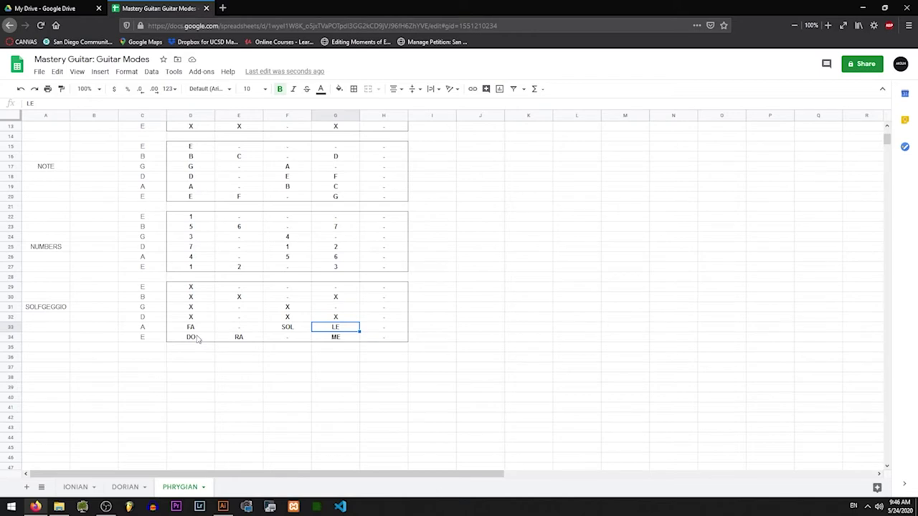
Replace the X marks in the SOLFGEGGIO grid's D row with TE in D32, DO in F32 and RA in G32
click(194, 316)
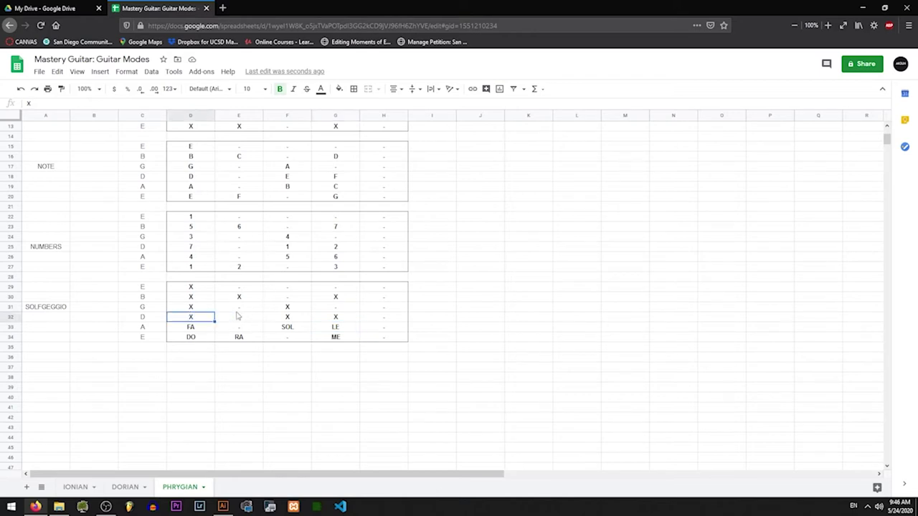
text(TE)
key(Tab)
key(Tab)
text(DO)
key(Tab)
text(RA)
Replace the X marks in the SOLFGEGGIO grid's G row with ME in D31 and FA in F31
click(237, 311)
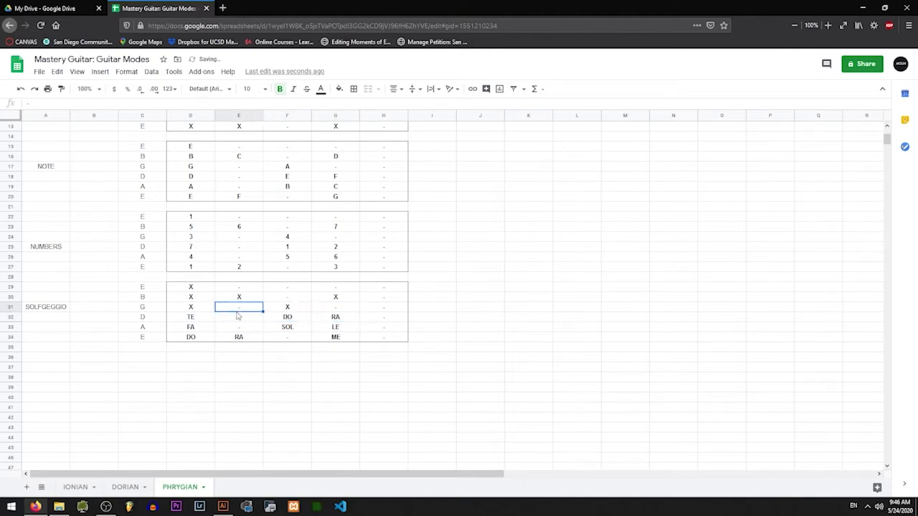
key(Left)
text(ME)
key(Tab)
key(Tab)
text(FA)
Replace the X marks in the SOLFGEGGIO grid's B row with SOL in D30, LE in E30 and TE in G30
key(Up)
key(Left)
key(Left)
key(Left)
key(Right)
text(SOL)
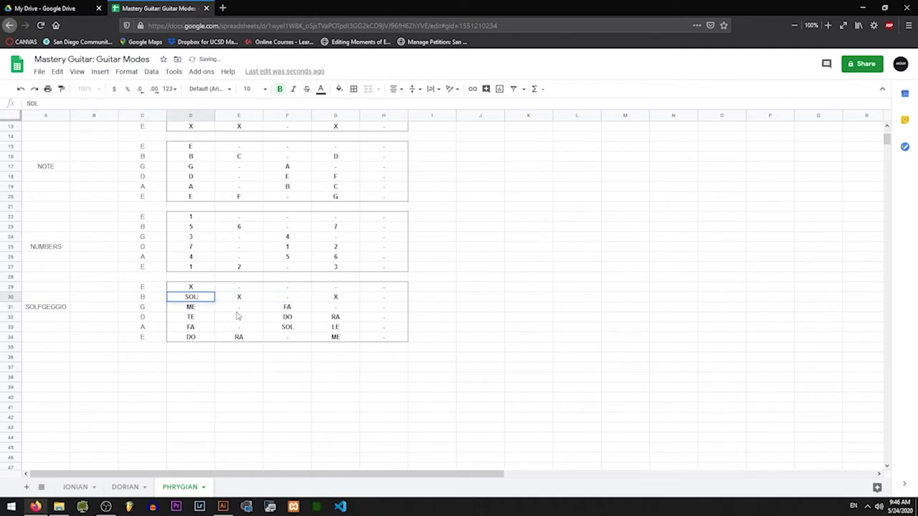
key(Tab)
text(LE)
key(Tab)
key(Tab)
text(TE)
Replace the X mark in the SOLFGEGGIO grid's high E row with DO in D29
key(Up)
key(Left)
key(Left)
key(Left)
text(DO)
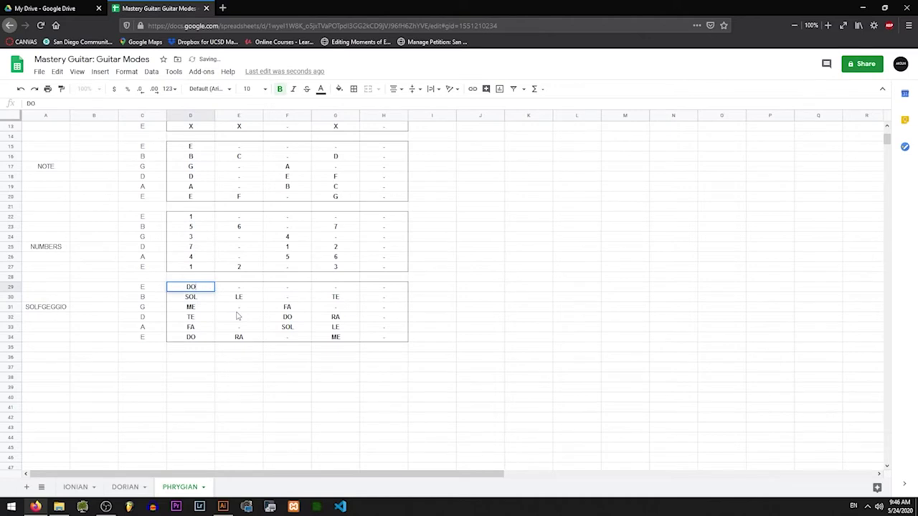
key(ctrl+Return)
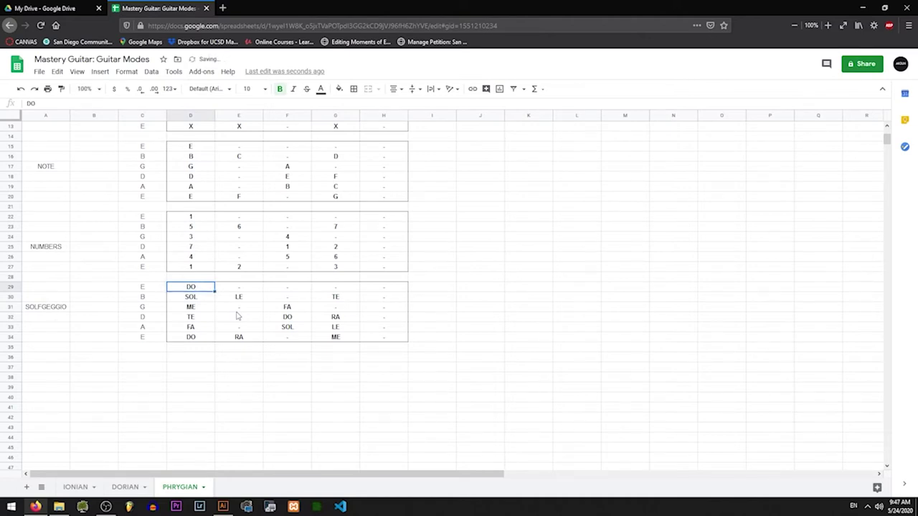
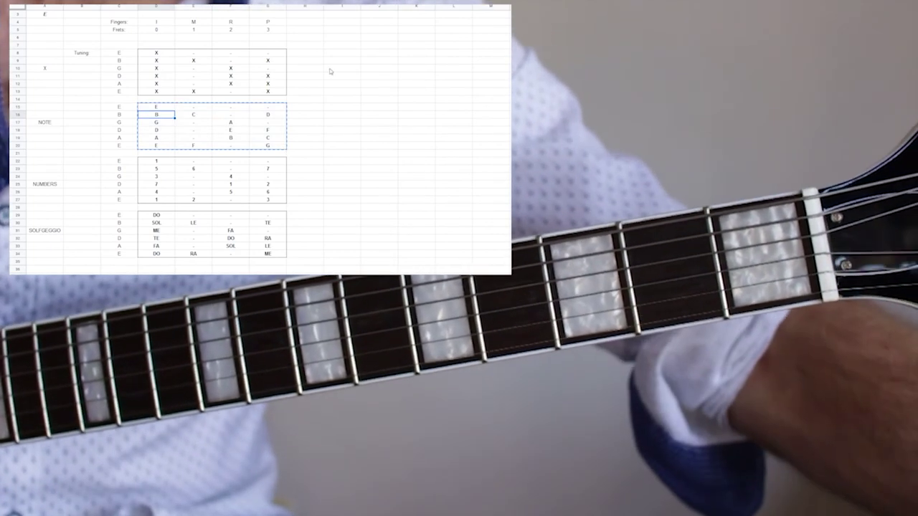
Paste the copied NOTE grid beside the original, starting at cell I15
click(339, 108)
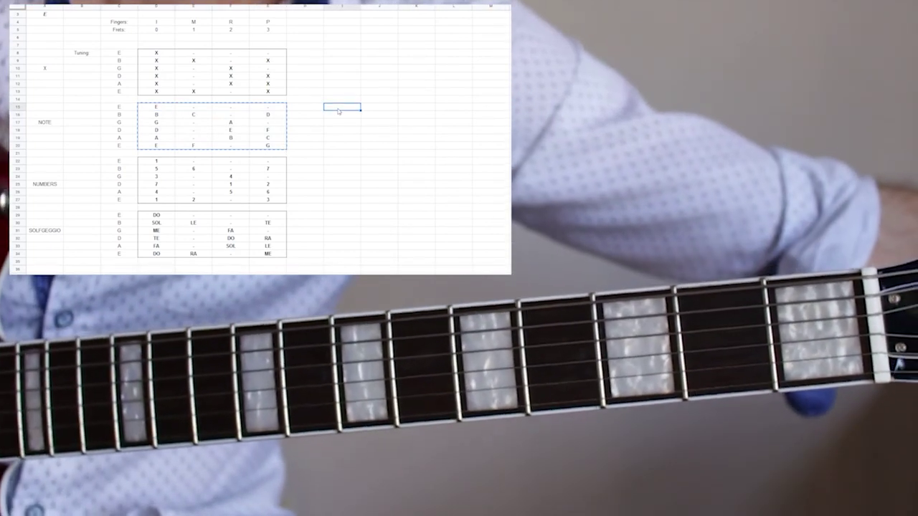
key(ctrl+v)
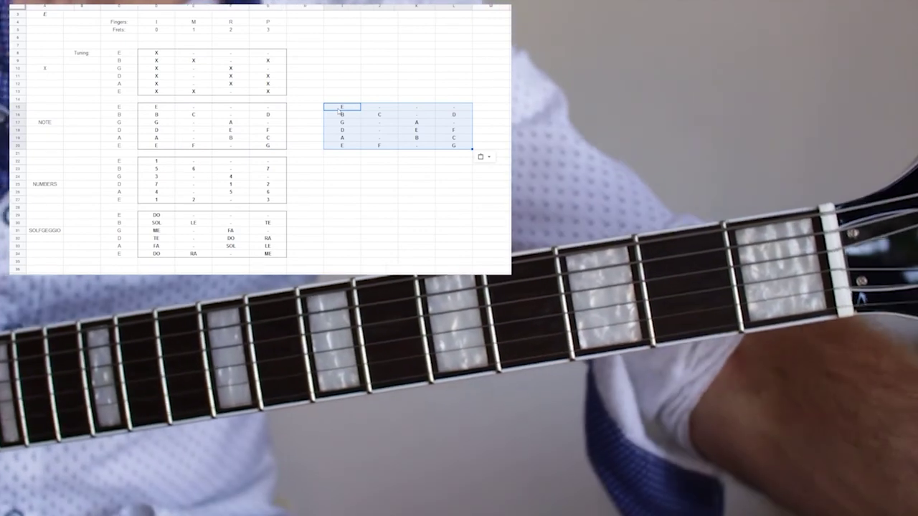
drag(380, 109, 453, 146)
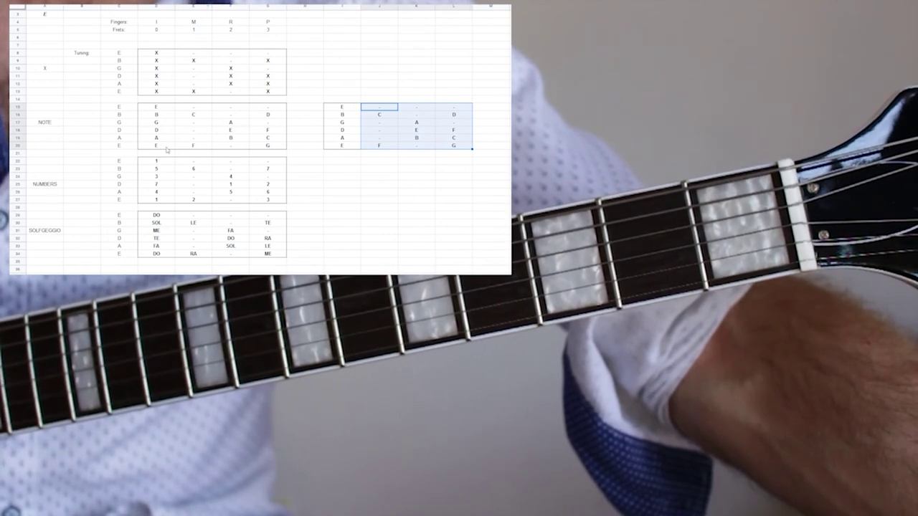
drag(149, 108, 159, 147)
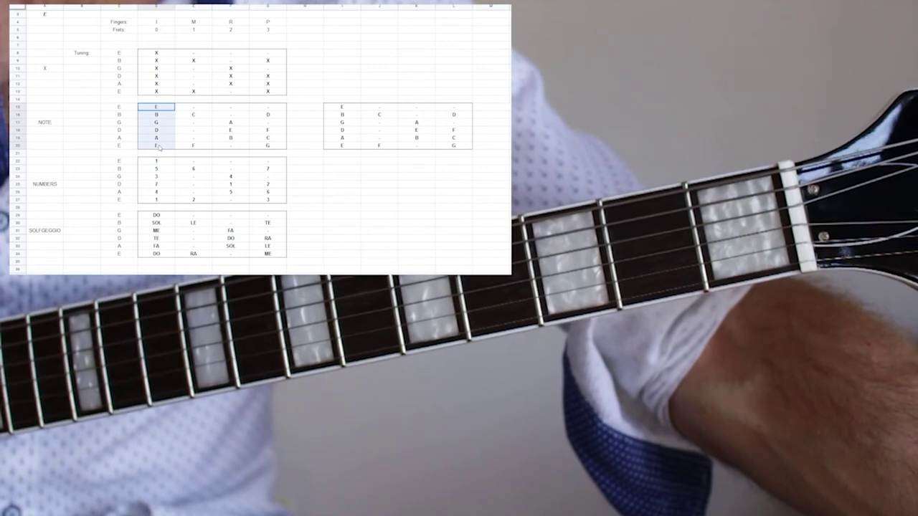
drag(339, 147, 457, 109)
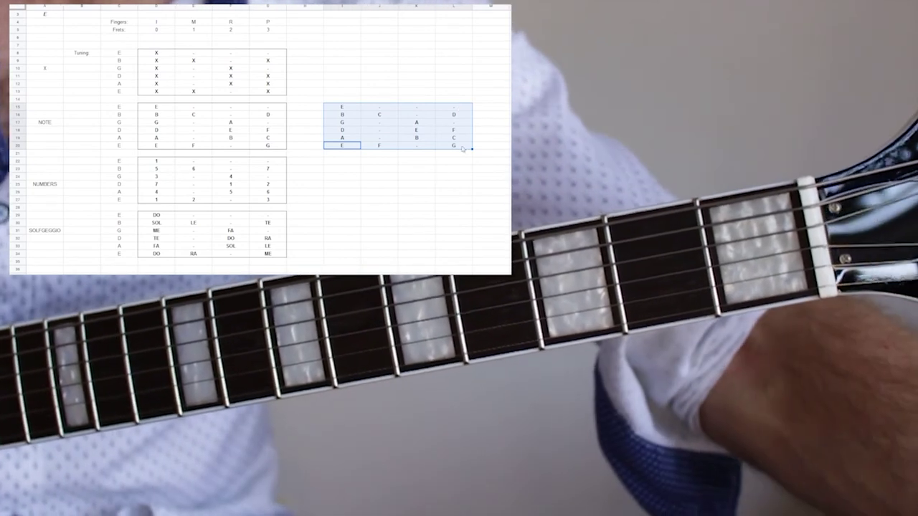
Change the lowest string's first note in the pasted grid, cell I20, to A
click(350, 145)
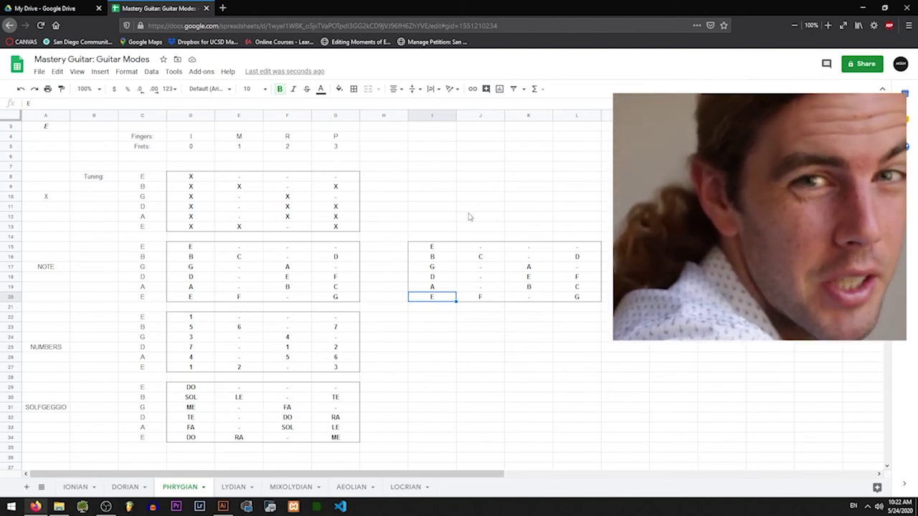
text(a)
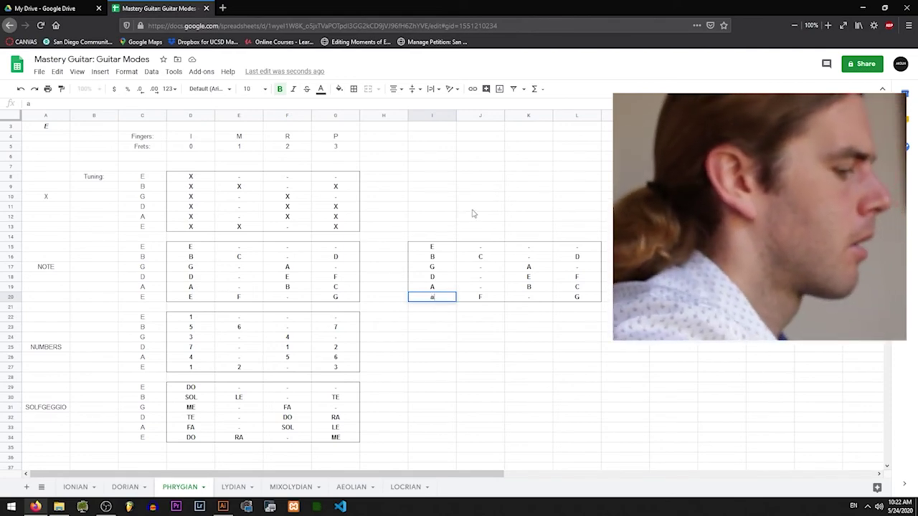
key(Tab)
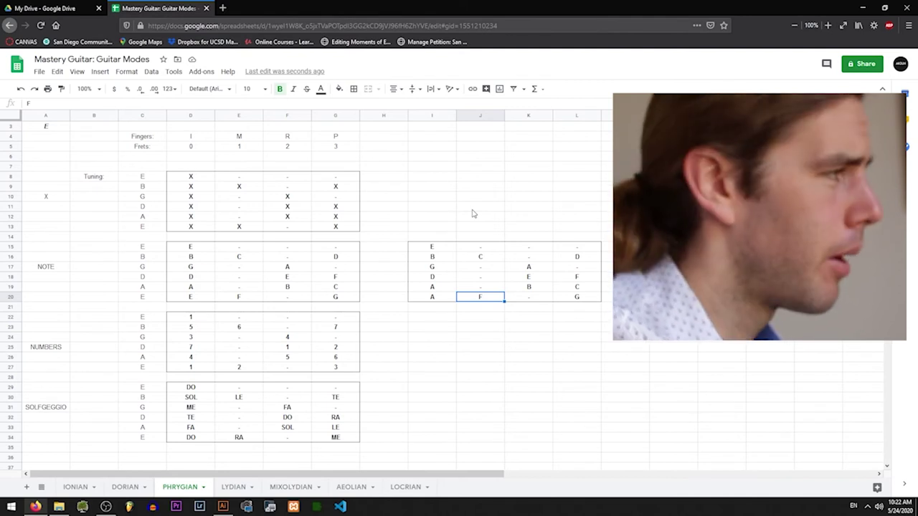
Label the pasted grid's columns with fret numbers 5, 6, 7 and 8 in I14 to L14
click(450, 237)
text(5)
click(485, 237)
text(6)
click(517, 242)
text(7)
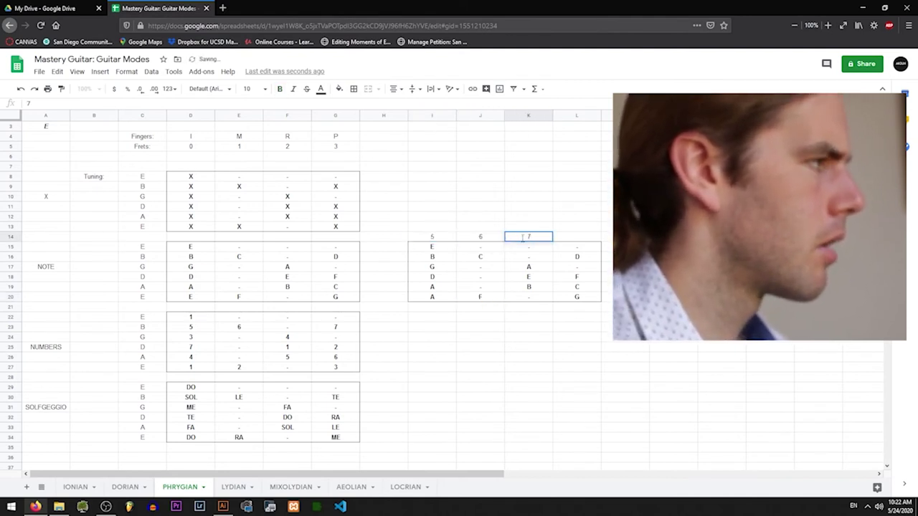
click(564, 236)
text(8)
Change the sixth-fret note on the pasted grid's low E string, cell J20, to Bb
click(454, 300)
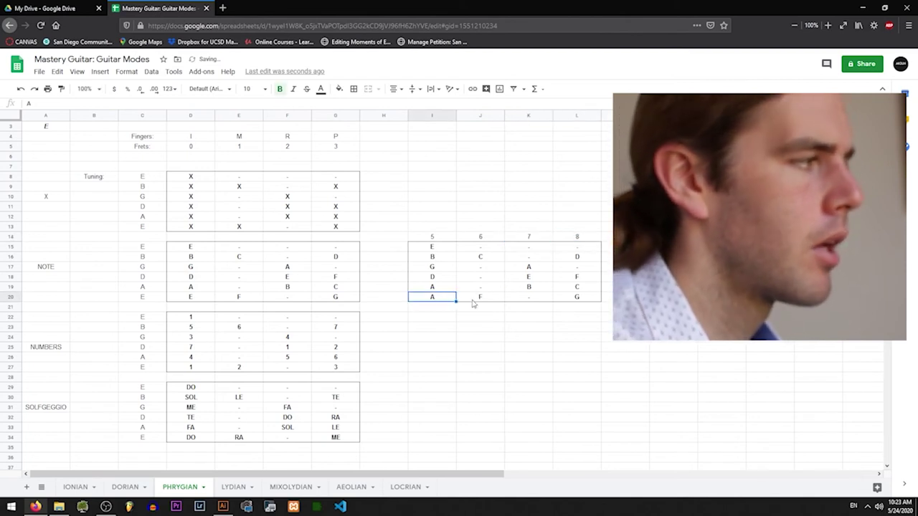
click(474, 299)
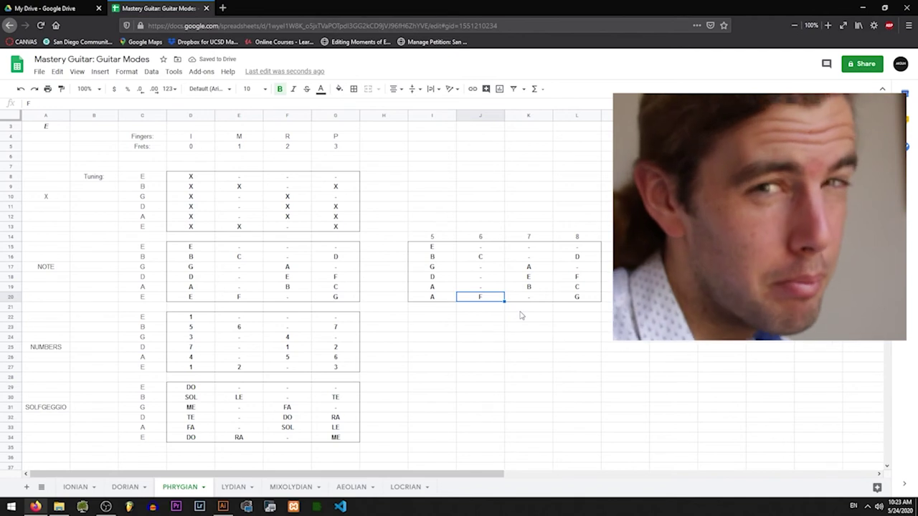
text(B)
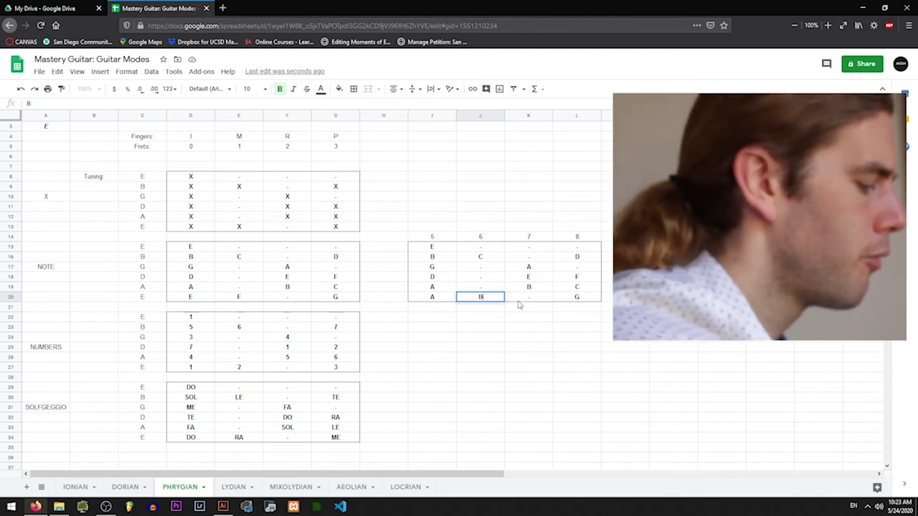
key(Tab)
text(b)
key(Escape)
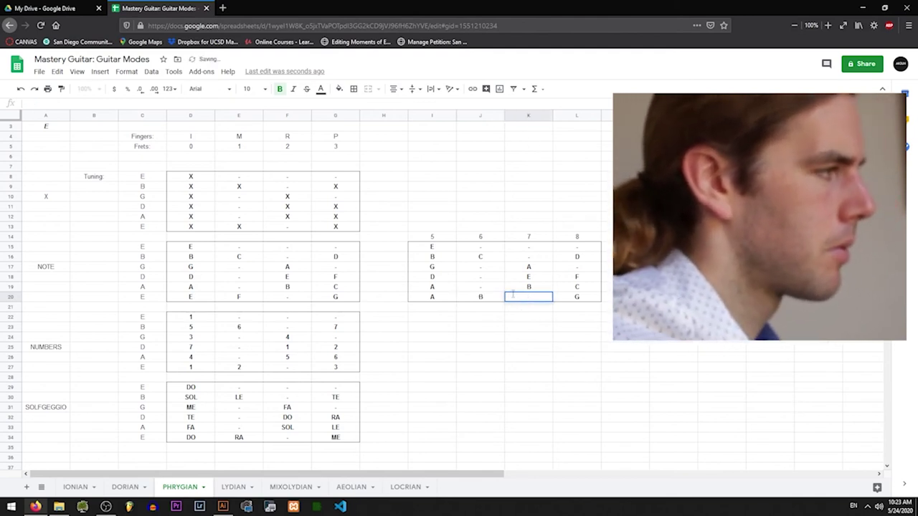
key(Left)
key(Return)
text(b)
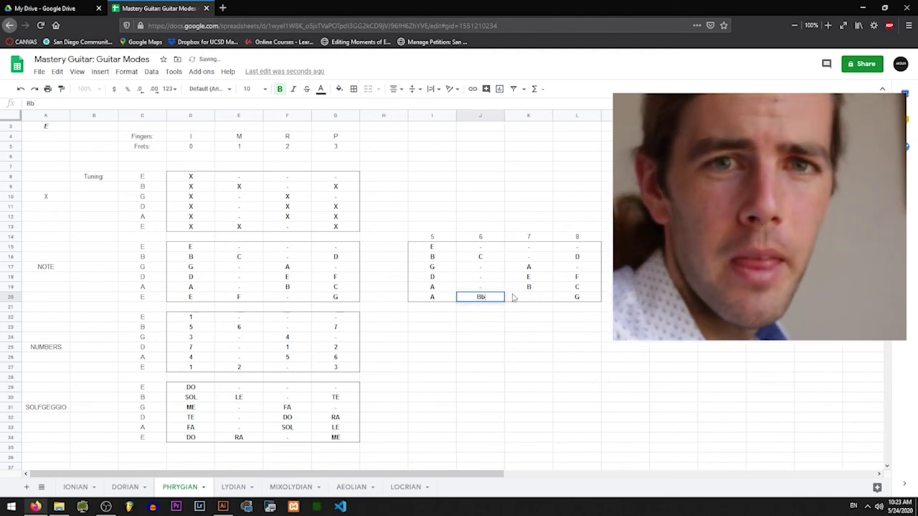
Enter a dash in K20 and the note C in L20 on the pasted grid's low E string
click(533, 301)
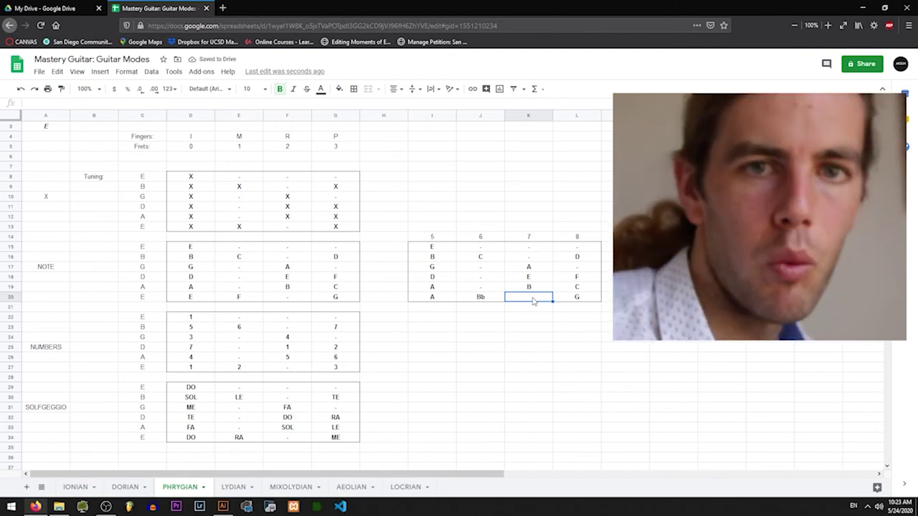
click(462, 298)
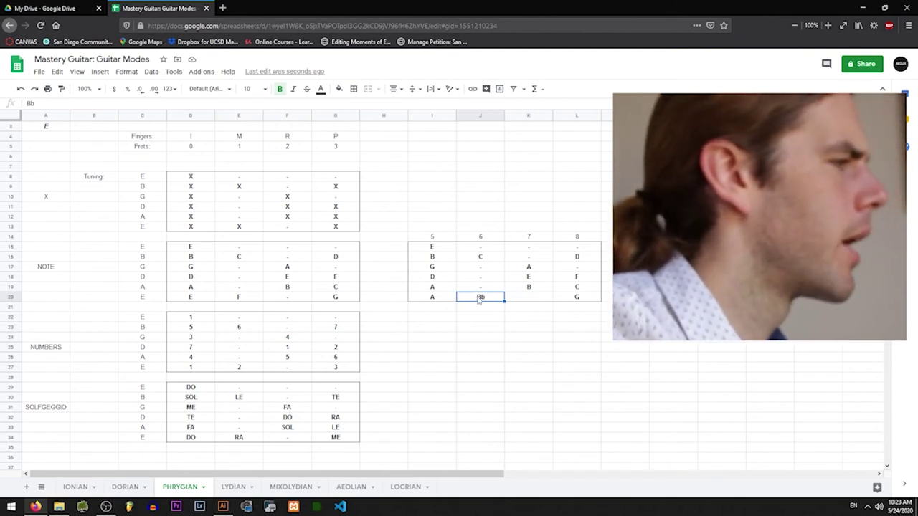
click(517, 298)
text(-)
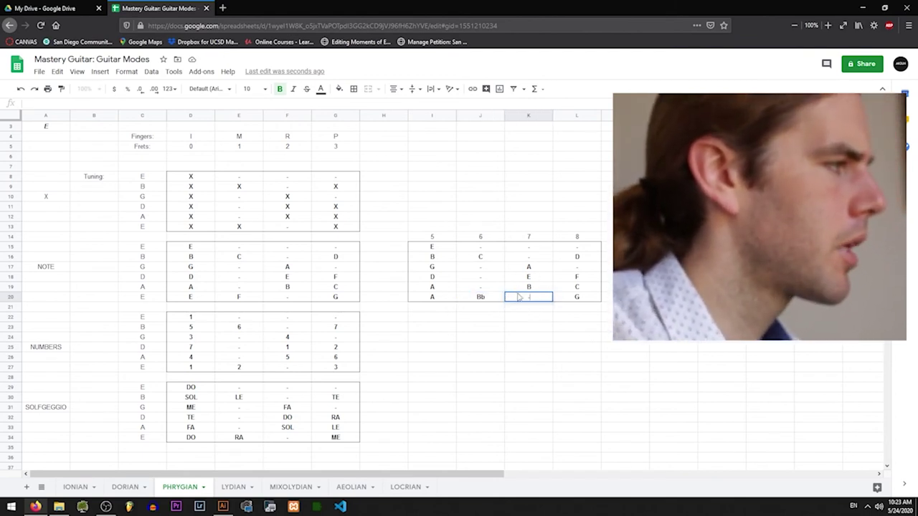
click(572, 302)
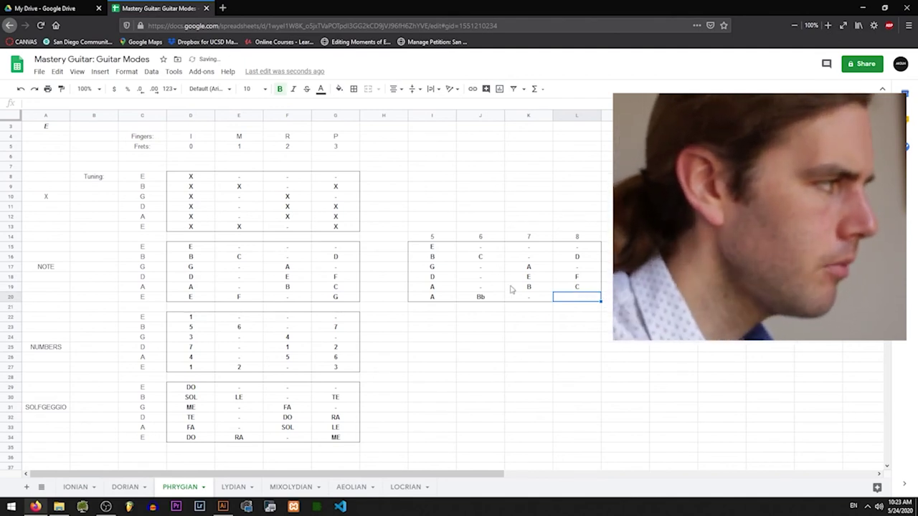
text(c)
key(Return)
Fill the copied note grid's A string, I19 to L19, with D, a dash, E and F
click(449, 290)
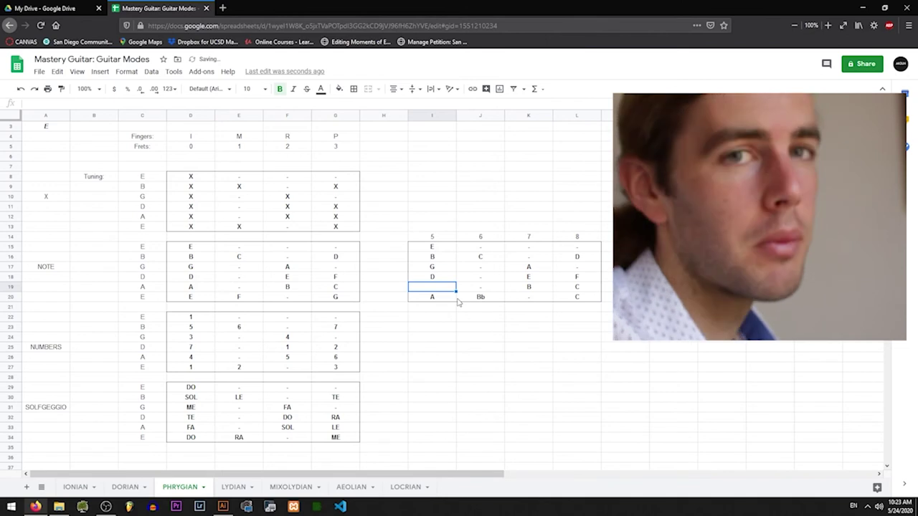
text(d)
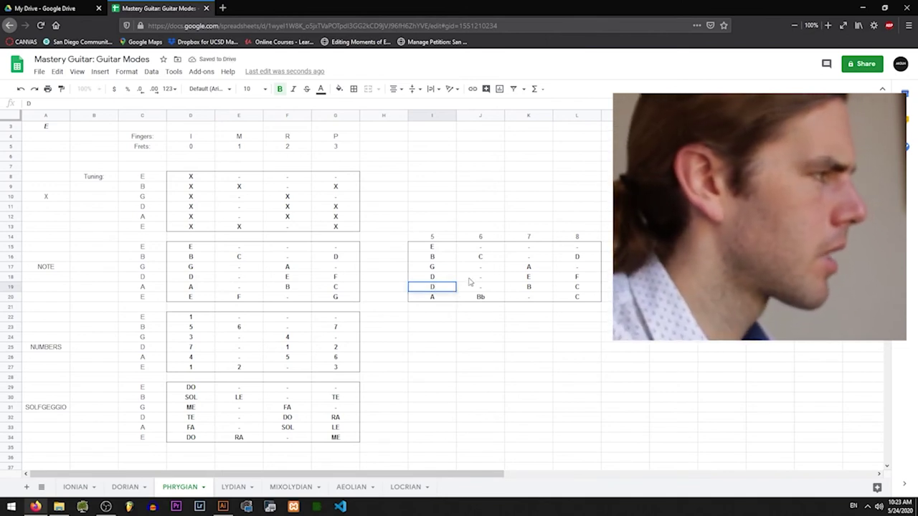
click(470, 287)
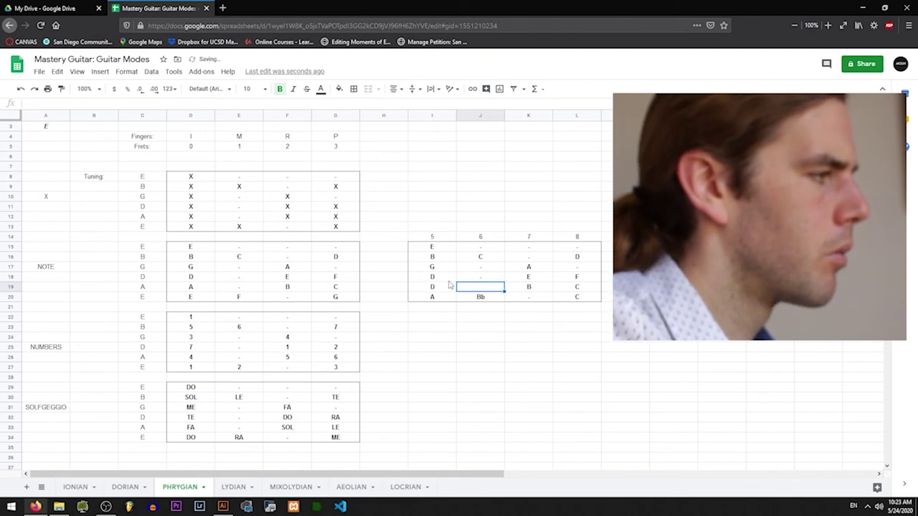
text(-)
key(Tab)
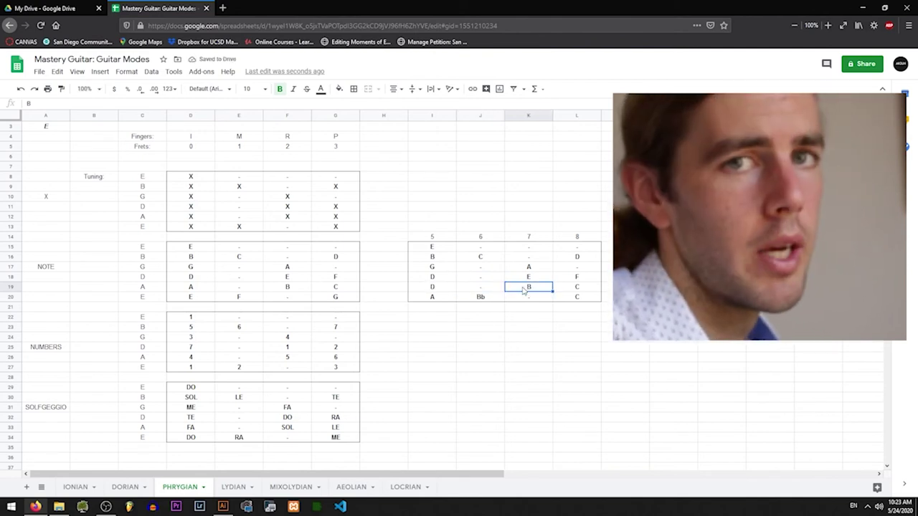
text(E)
key(Tab)
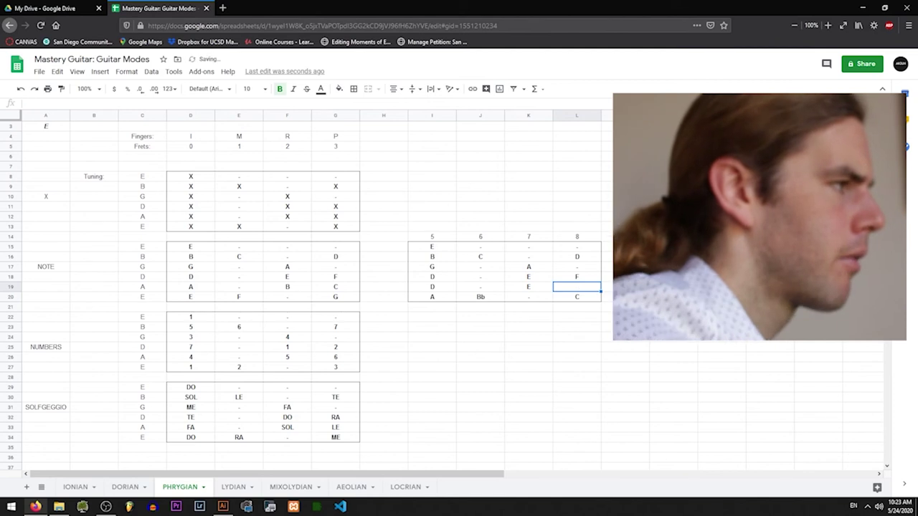
text(F)
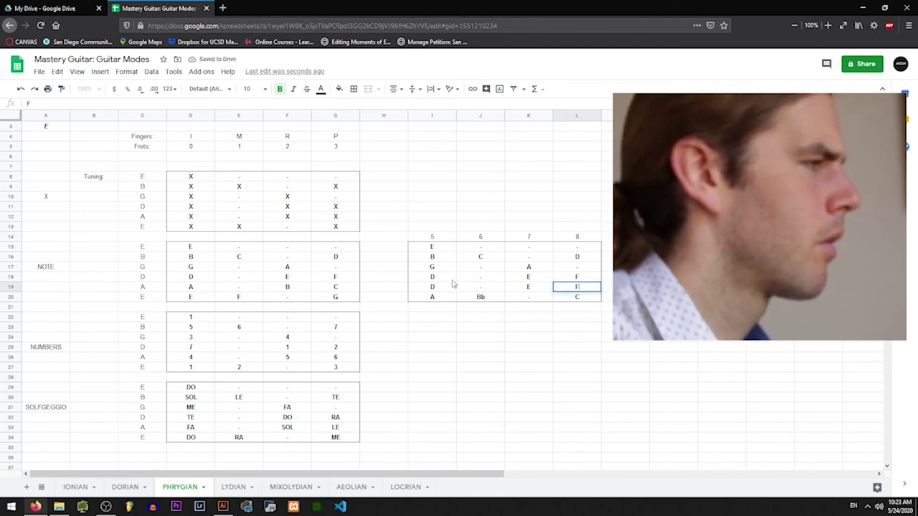
Change the copied note grid's D string to G in I18, A in K18 and Bb in L18
click(453, 281)
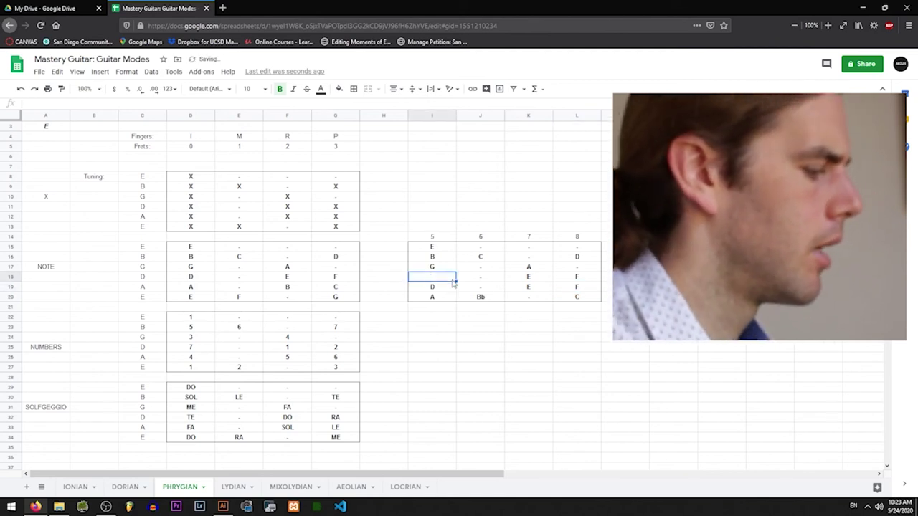
text(G)
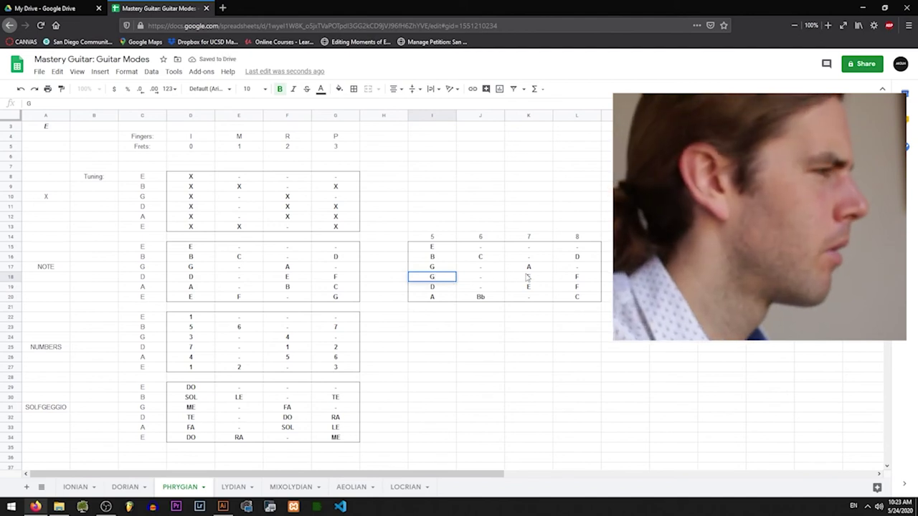
click(527, 277)
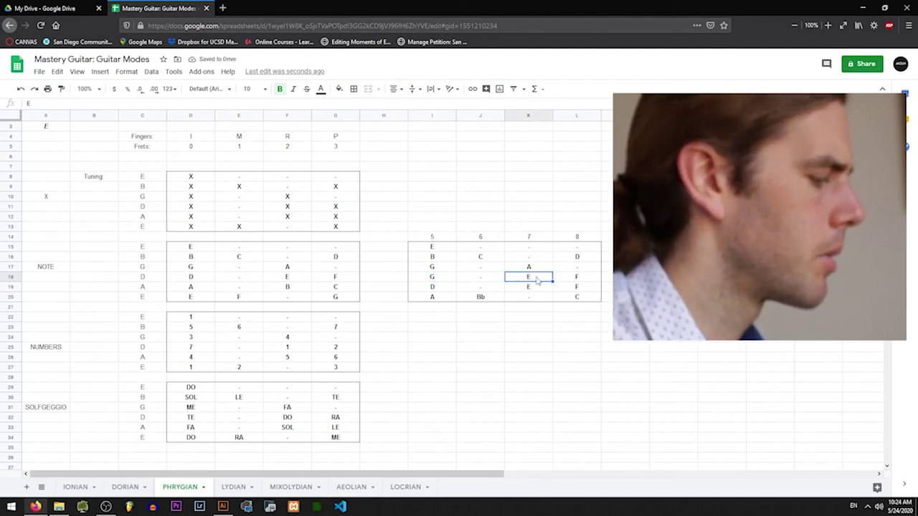
text(A)
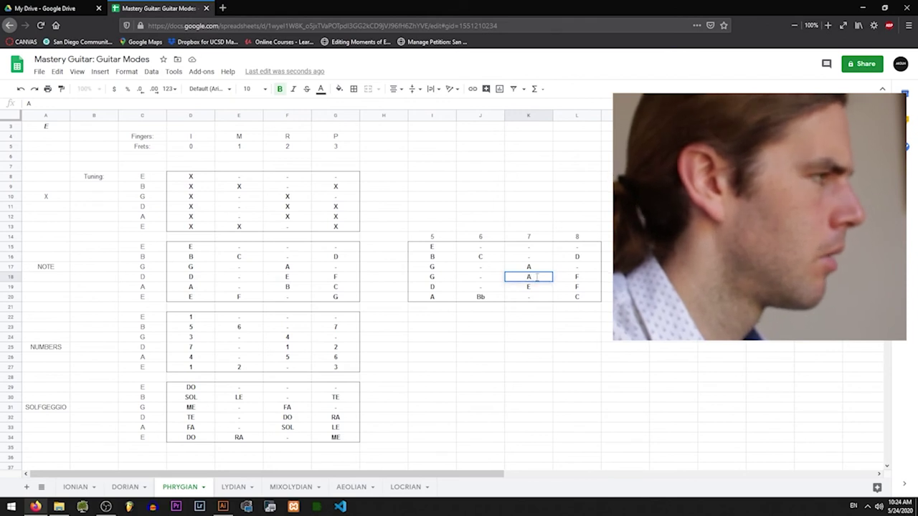
click(581, 278)
text(Bb)
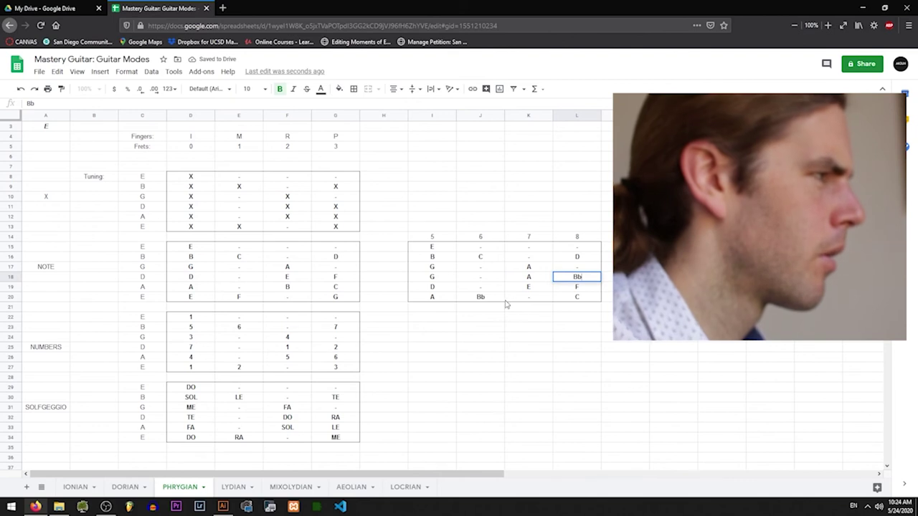
click(450, 315)
Change the copied note grid's G string to C in I17 and D in K17
click(446, 299)
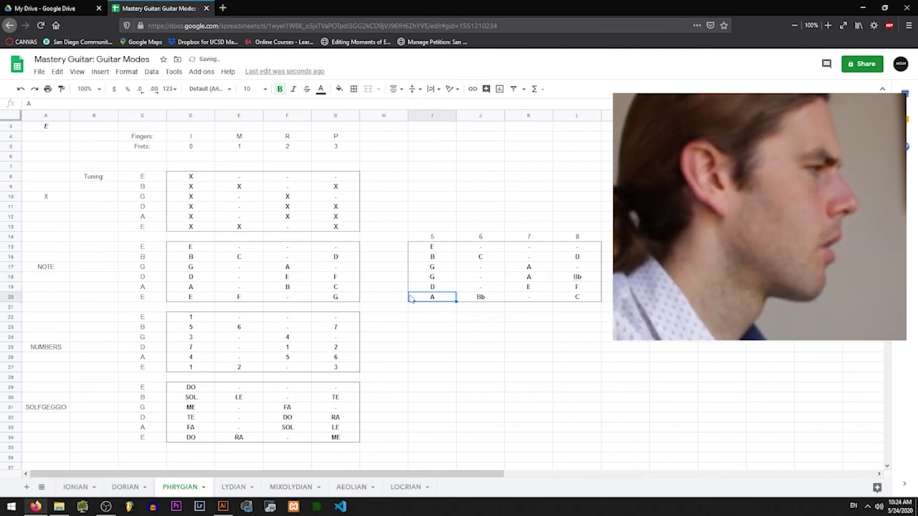
click(475, 299)
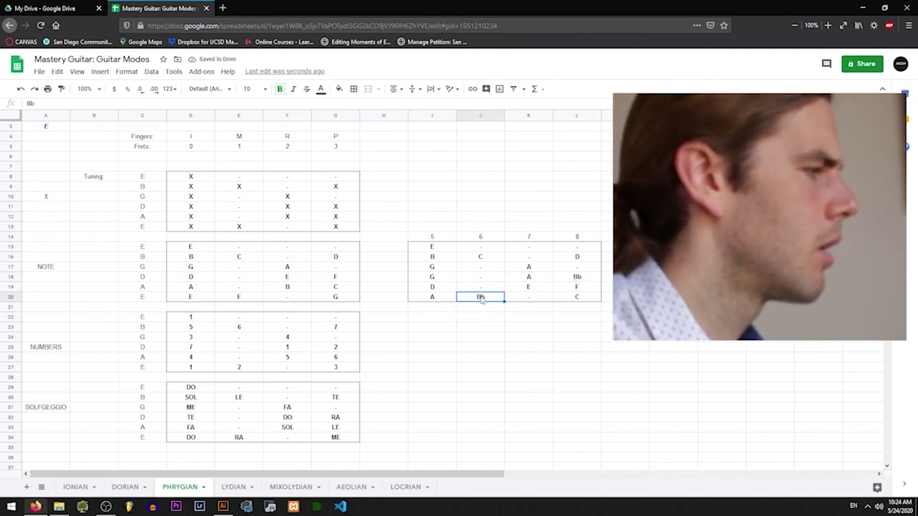
click(582, 298)
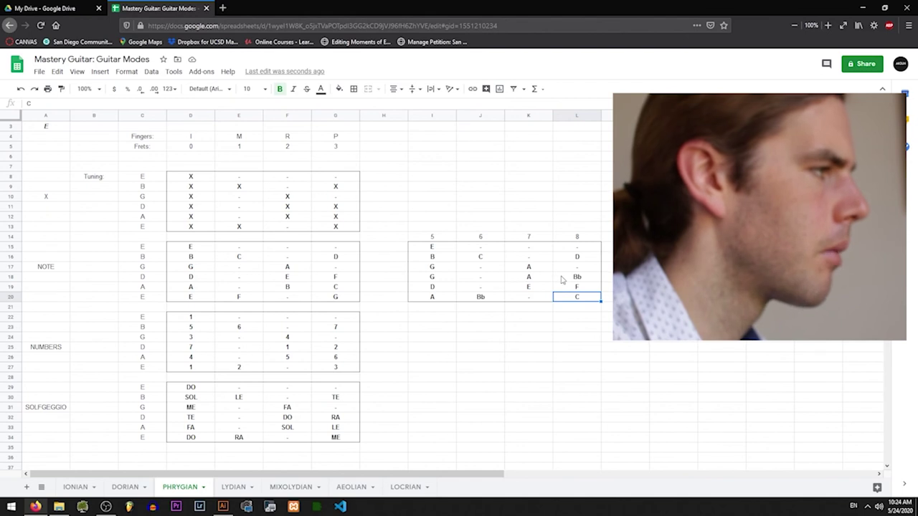
click(452, 267)
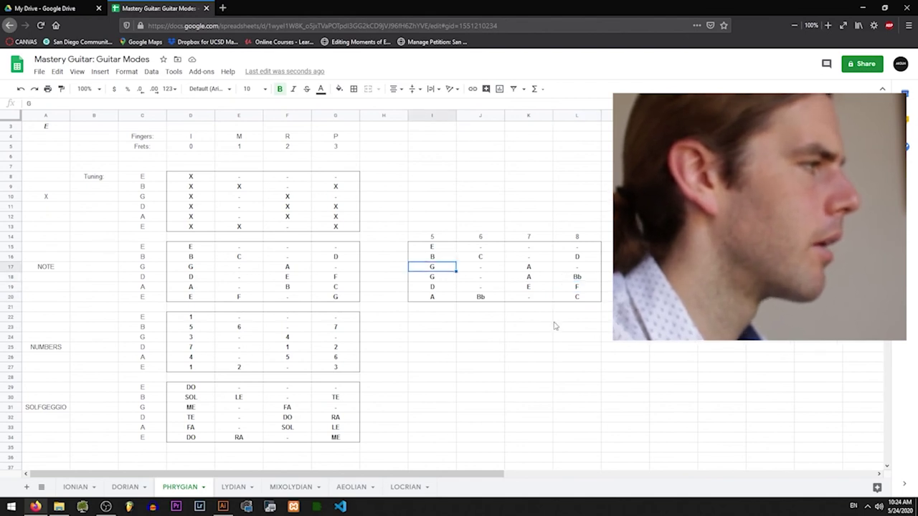
text(C)
click(518, 267)
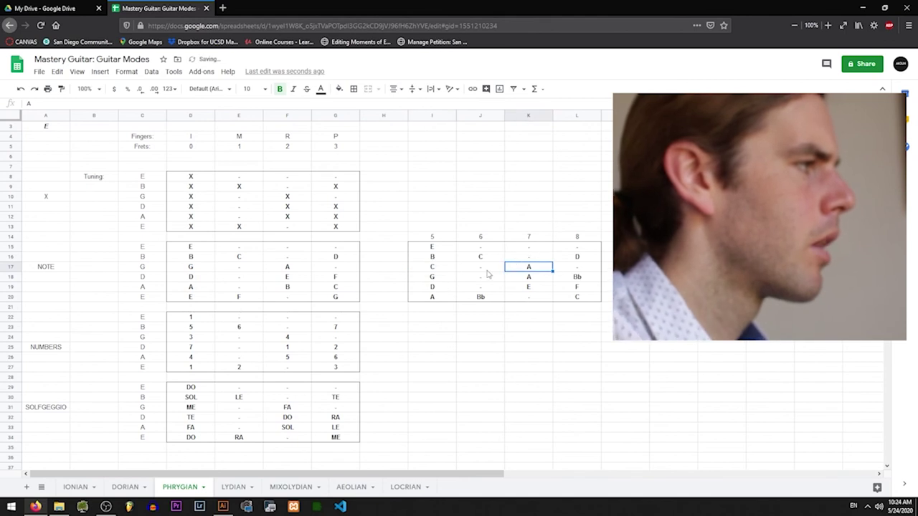
text(D)
Change the copied note grid's B string to E in I16, F in J16 and G in L16
click(445, 256)
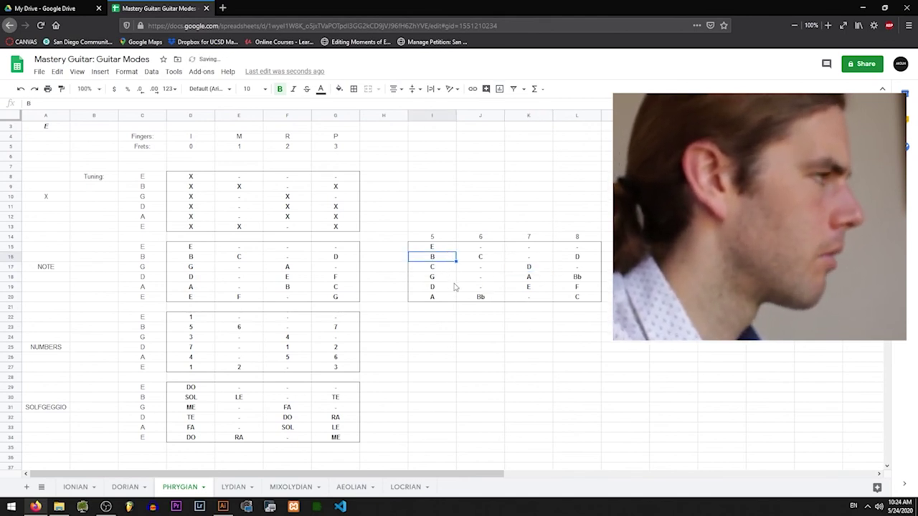
text(E)
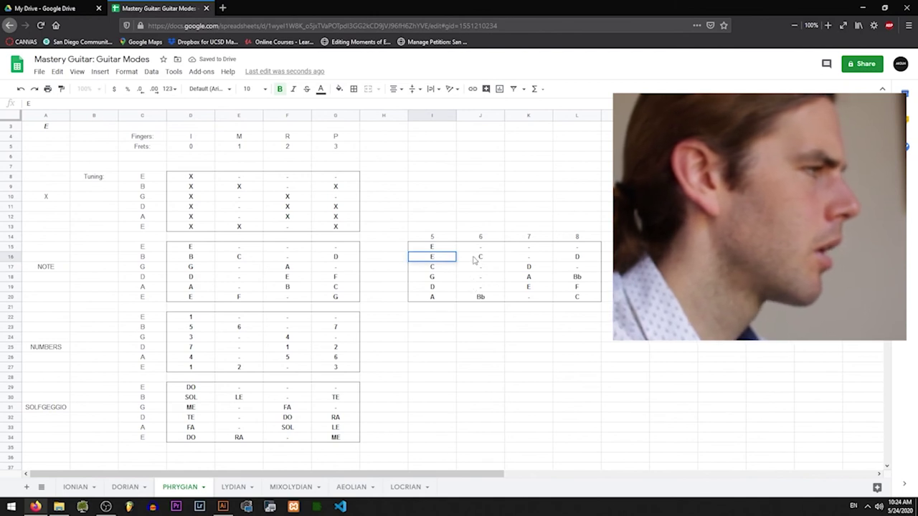
click(478, 258)
text(F)
click(573, 258)
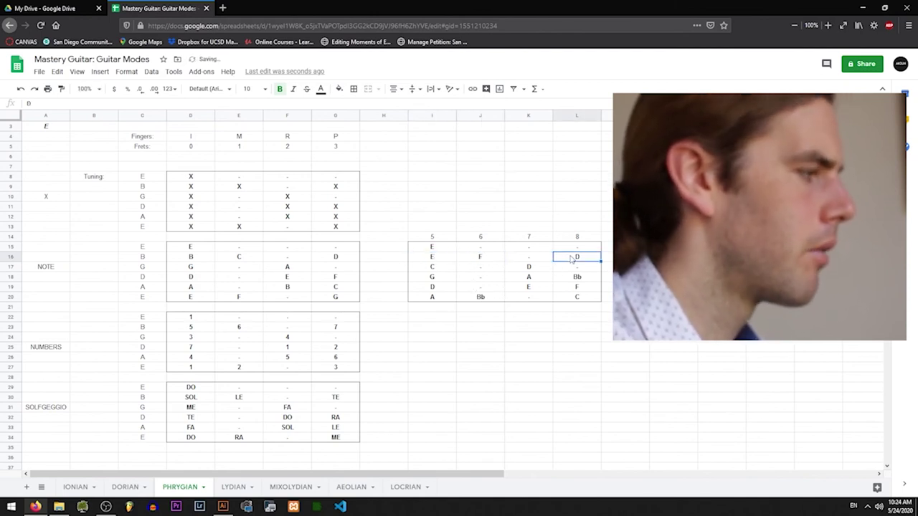
text(G)
Change the fifth-fret note on the copied grid's high E string, cell I15, to A
click(436, 247)
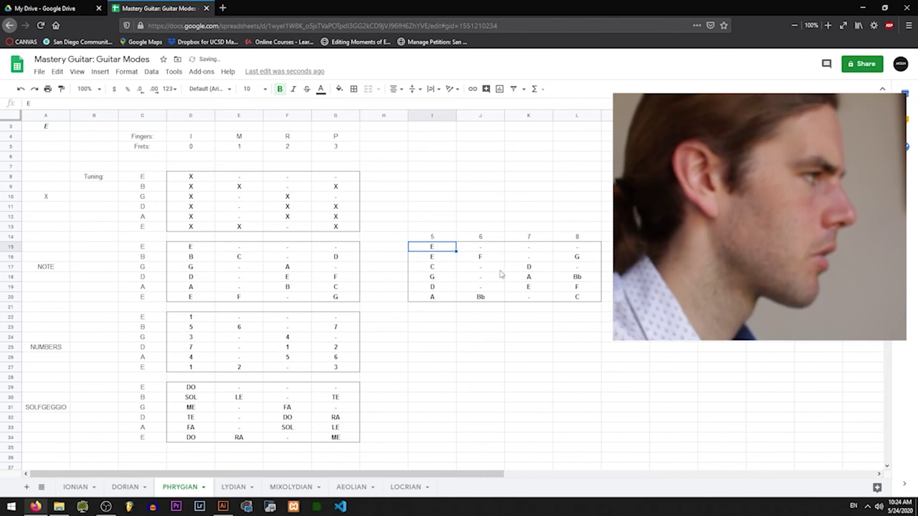
text(A)
click(516, 357)
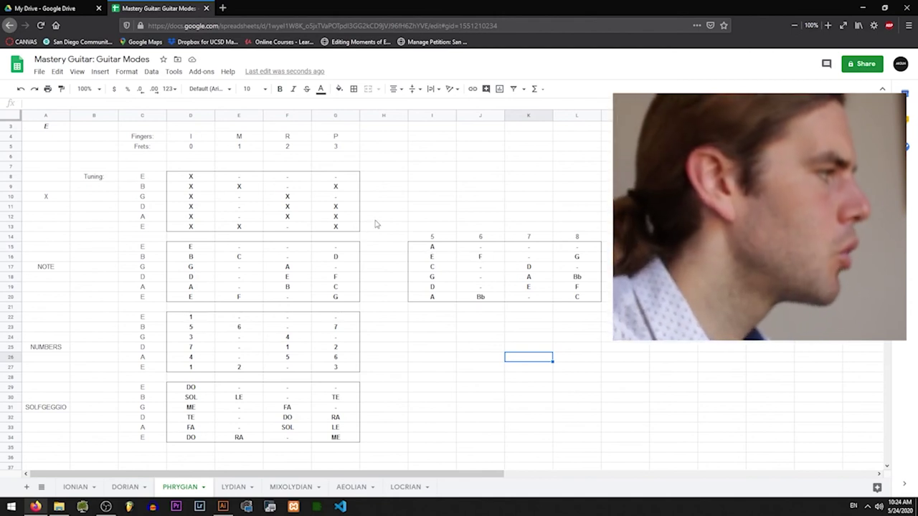
drag(433, 299, 593, 249)
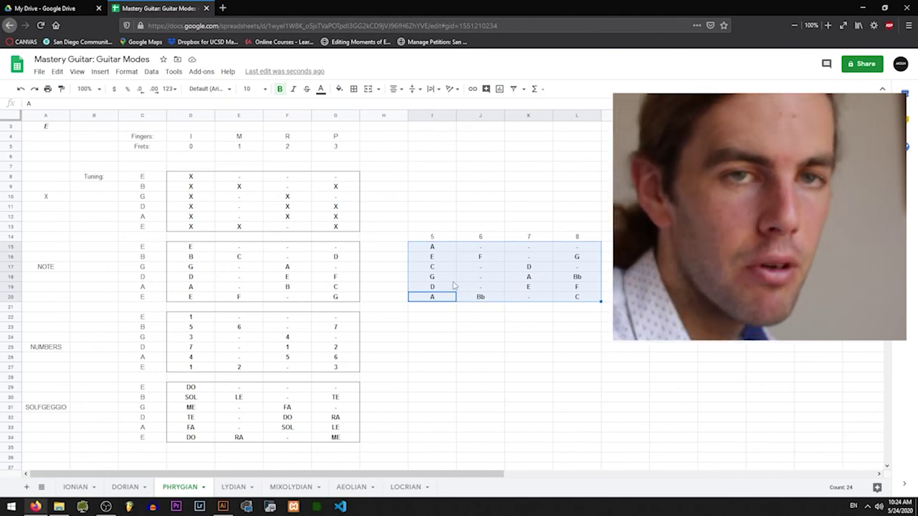
click(470, 301)
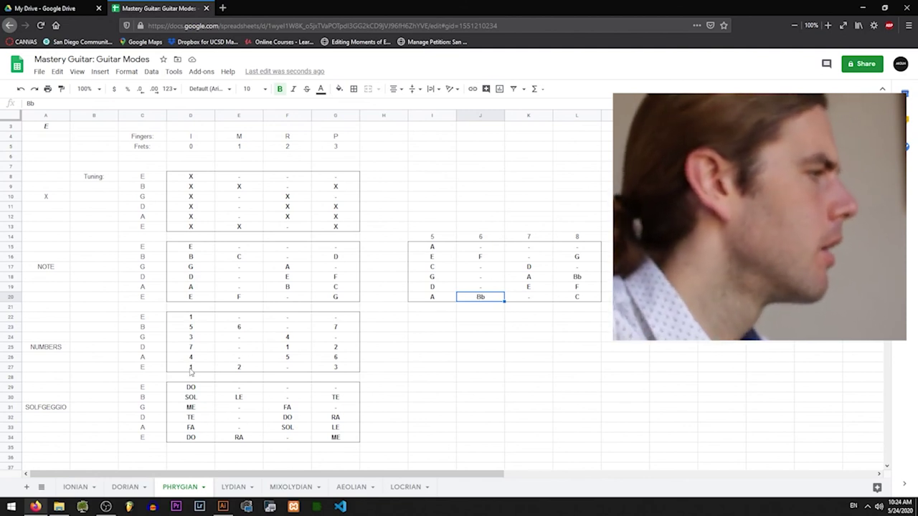
drag(432, 248, 574, 297)
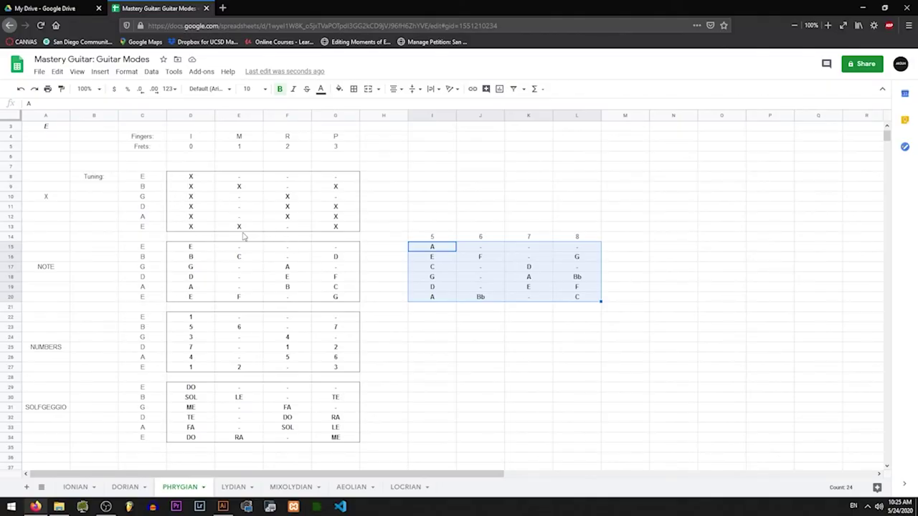
drag(179, 176, 343, 235)
Move the fret numbers 5 to 8 from I14:L14 up to the Frets row, I5:L5
drag(432, 236, 587, 239)
key(ctrl+c)
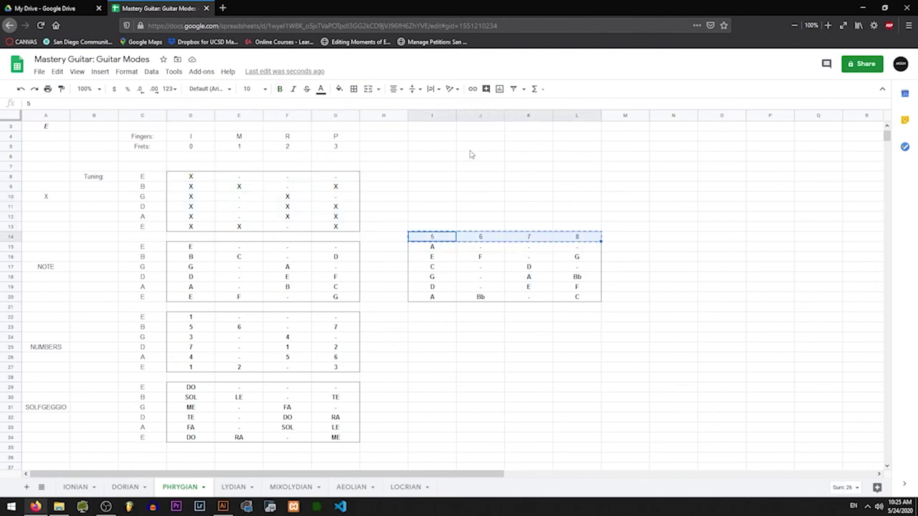
click(433, 148)
key(ctrl+v)
Enter the finger labels I, M, R and P above the fret numbers in I4 to L4
click(433, 136)
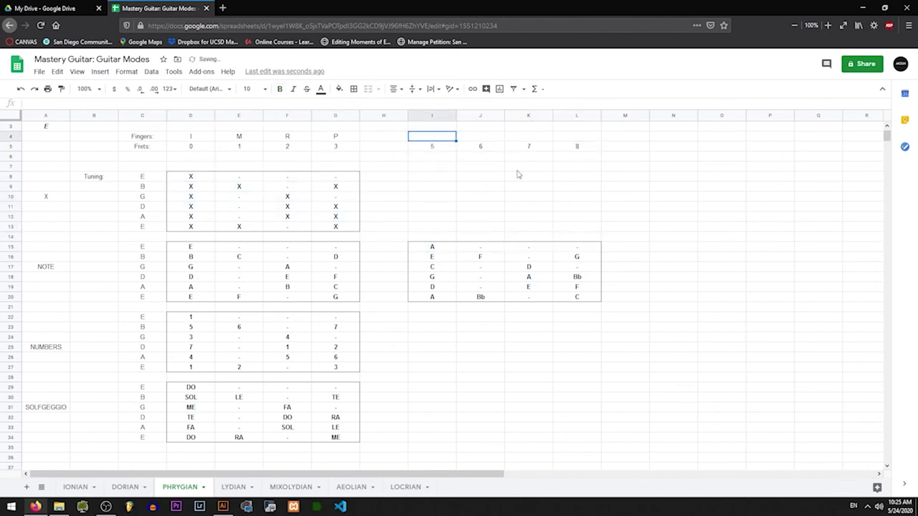
text(I)
key(Tab)
text(M)
key(shift+Tab)
text(R)
key(Escape)
key(Tab)
key(Tab)
text(R)
key(Tab)
text(P)
key(Down)
key(Down)
key(Left)
key(Left)
key(Left)
key(Down)
key(Left)
key(Right)
key(Down)
Copy the X grid from D8:G13 to I8:L13 under frets 5 to 8
drag(184, 175, 332, 232)
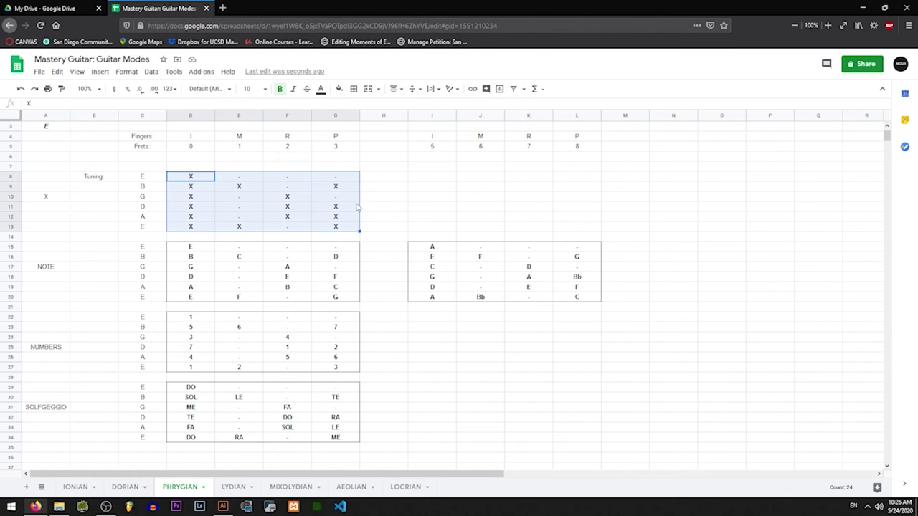
key(ctrl+c)
click(427, 181)
key(ctrl+v)
click(463, 238)
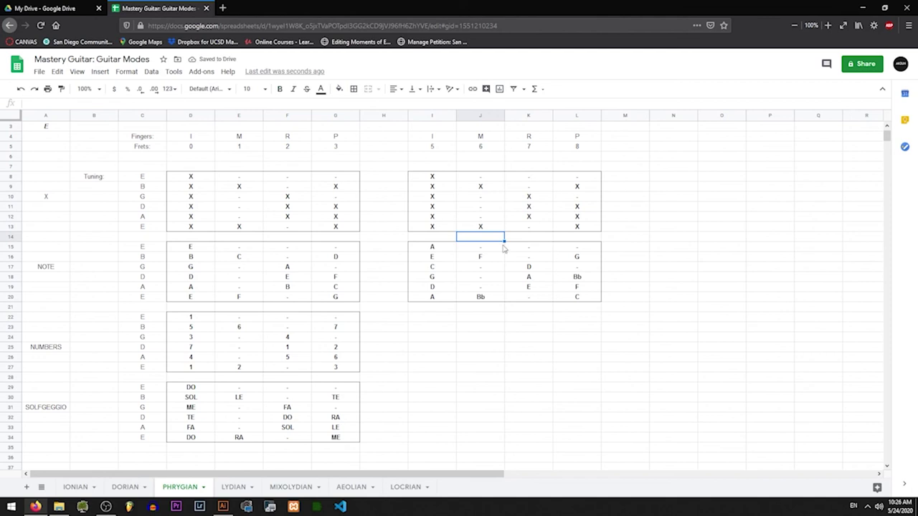
Copy the numbers grid from D22:G27 to I22:L27, below the A Phrygian note grid
drag(191, 319, 347, 372)
key(ctrl+c)
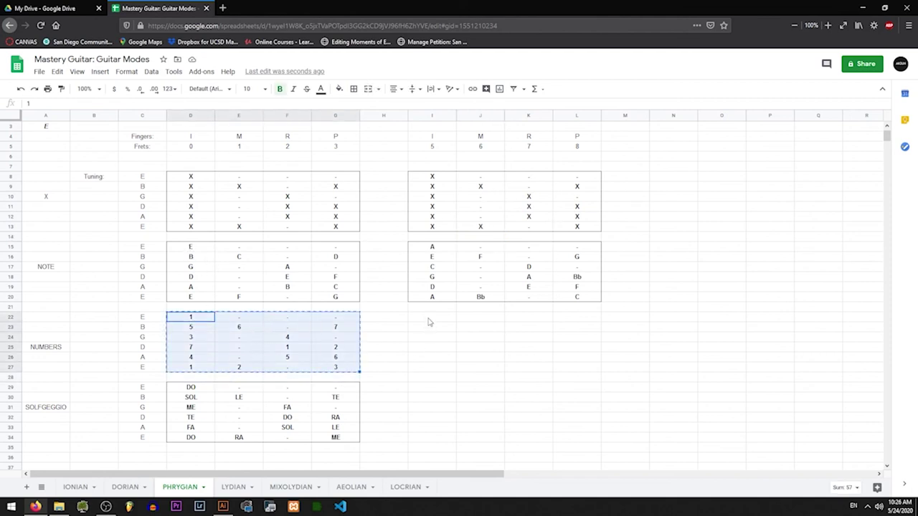
click(430, 319)
key(ctrl+v)
click(434, 368)
text(5)
click(474, 369)
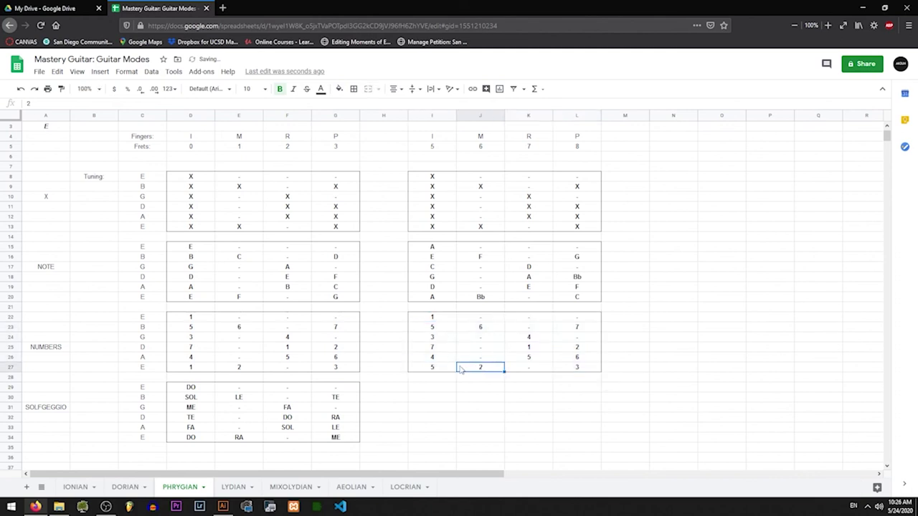
click(452, 370)
key(ctrl+z)
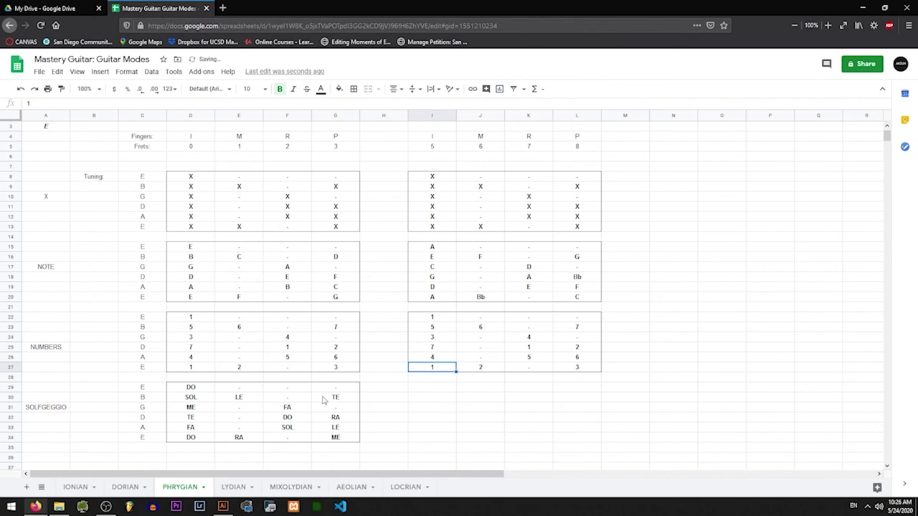
Copy the solfeggio grid from D29:G34 to I29:L34, below the copied numbers grid
drag(197, 389, 342, 440)
key(ctrl+c)
click(445, 391)
key(ctrl+v)
drag(433, 297, 577, 250)
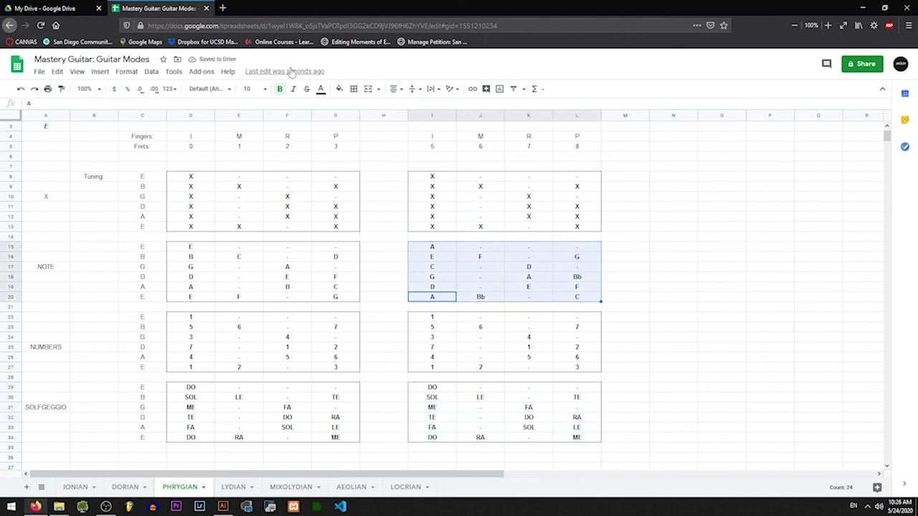
click(280, 88)
drag(433, 250, 584, 304)
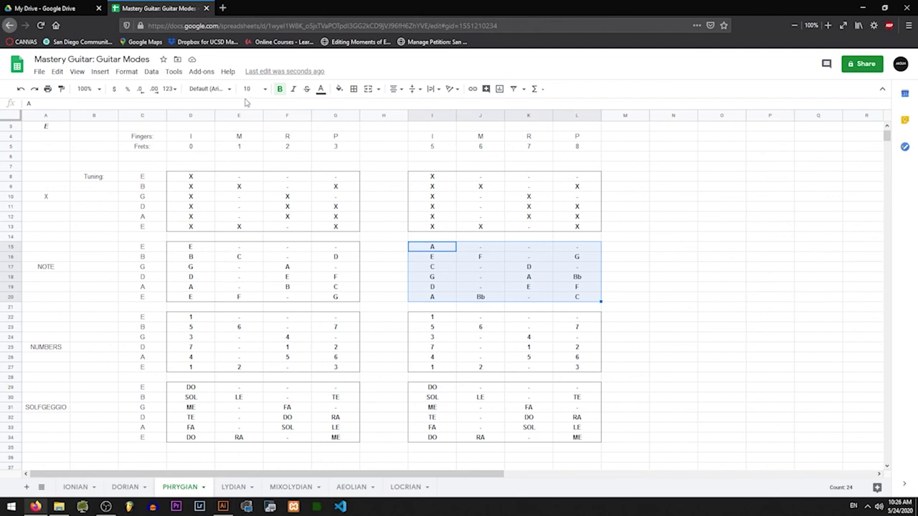
drag(433, 148, 593, 438)
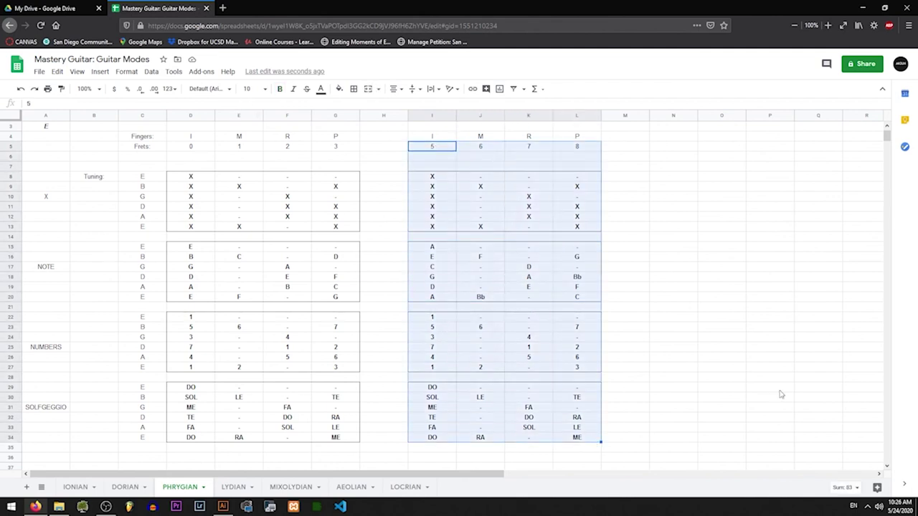